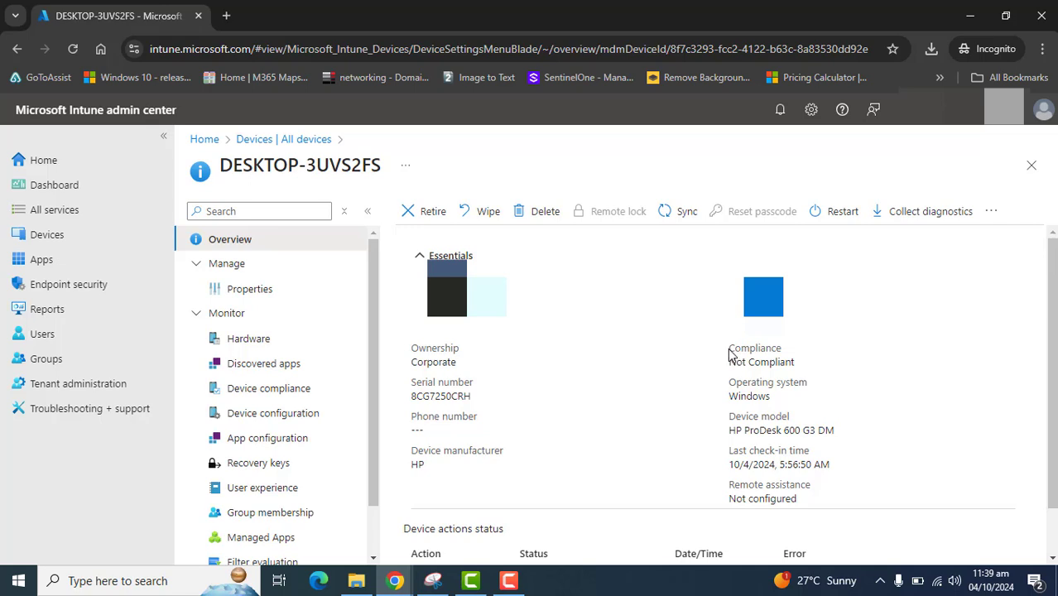
# - Examine the compliance status in the overview of device DESKTOP-3UVS2FS
pyautogui.tripleClick(729, 349)
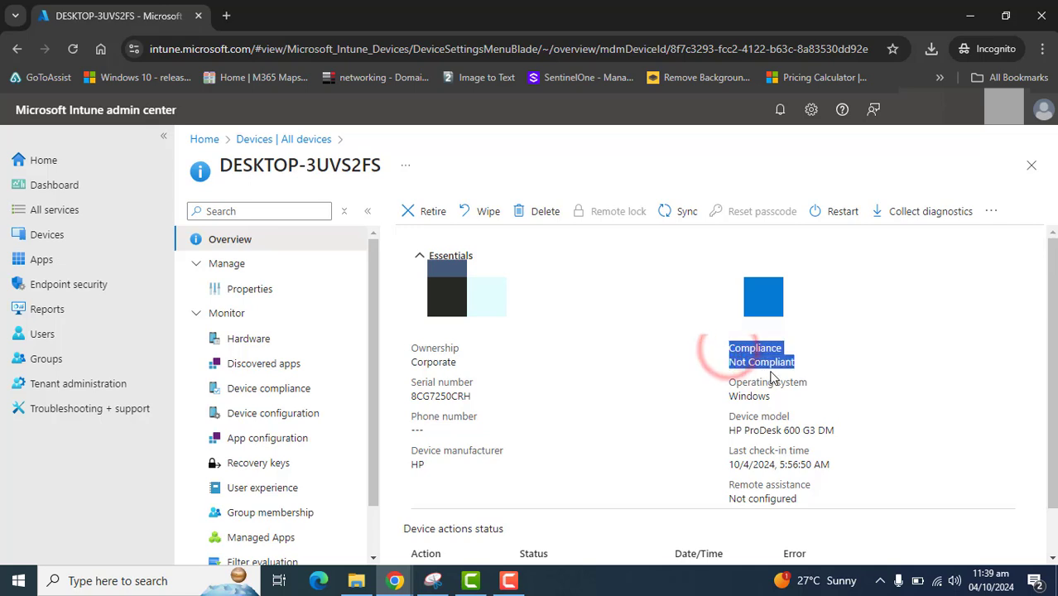
pyautogui.click(612, 447)
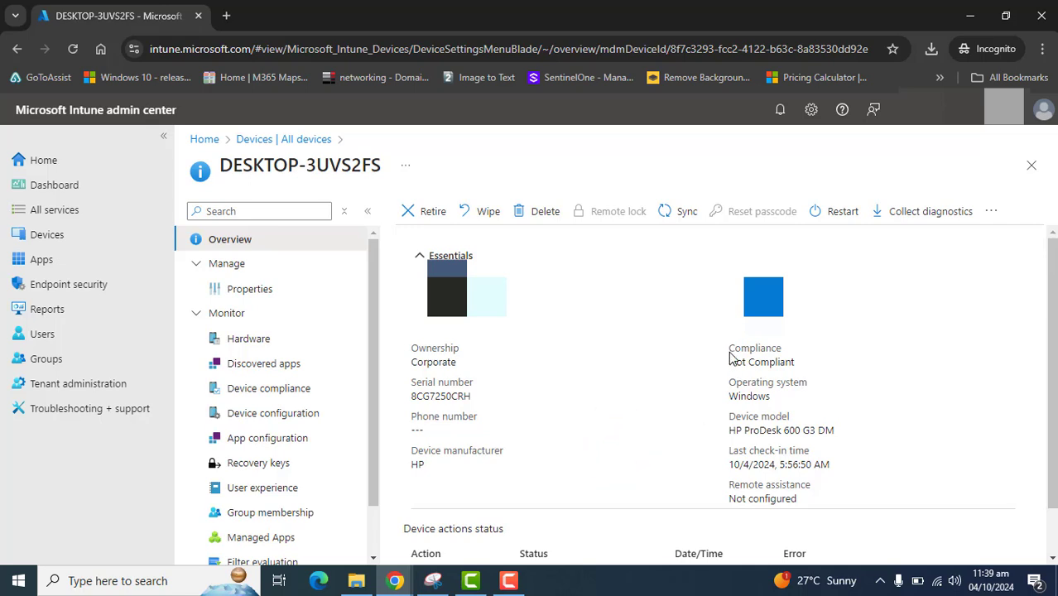
pyautogui.moveTo(729, 361); pyautogui.dragTo(794, 367)
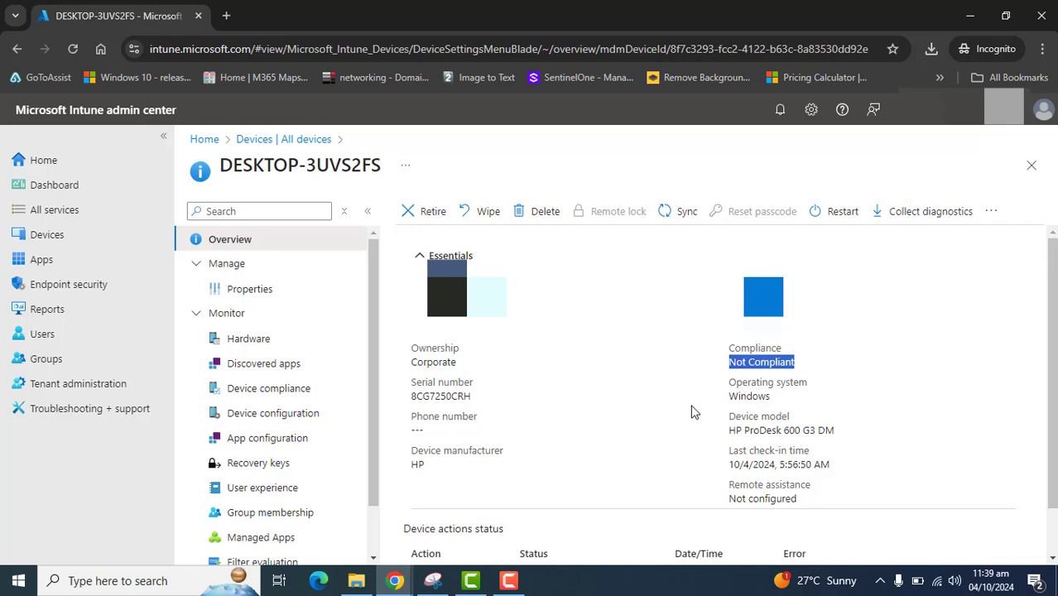
pyautogui.click(717, 371)
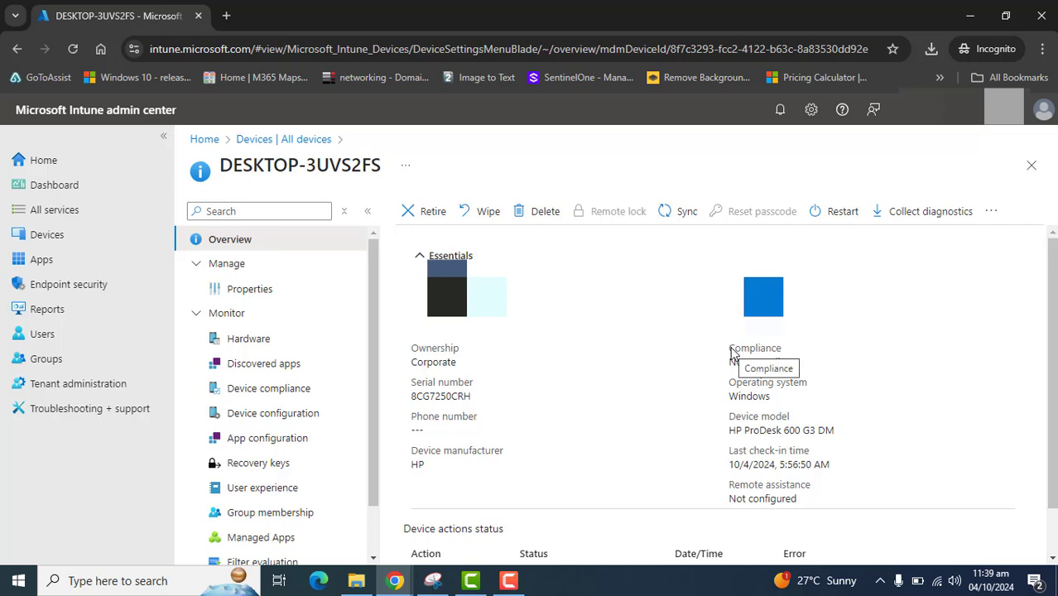
pyautogui.moveTo(730, 348); pyautogui.dragTo(801, 364)
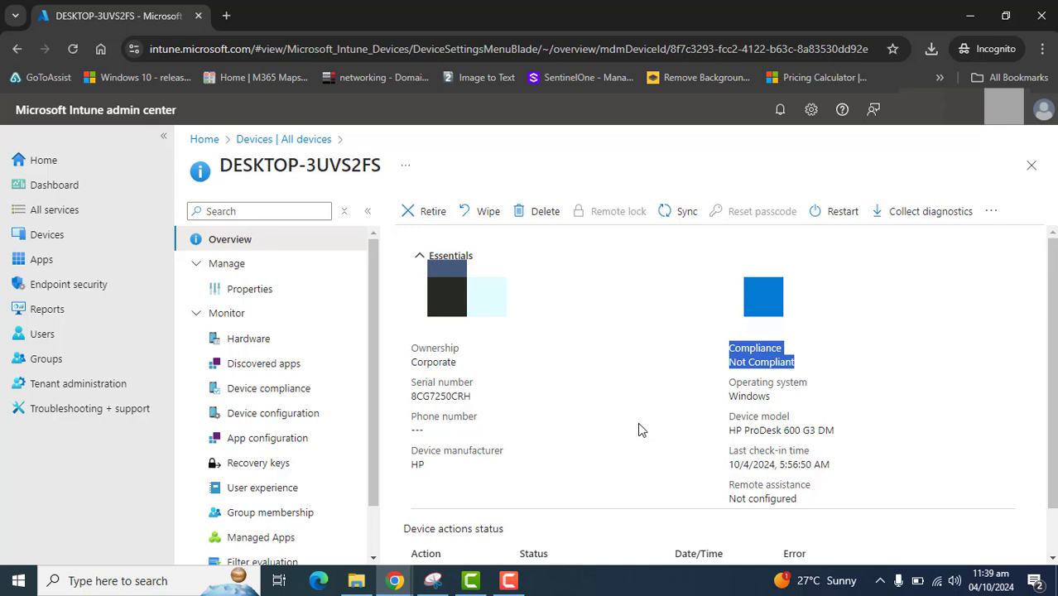
pyautogui.click(629, 453)
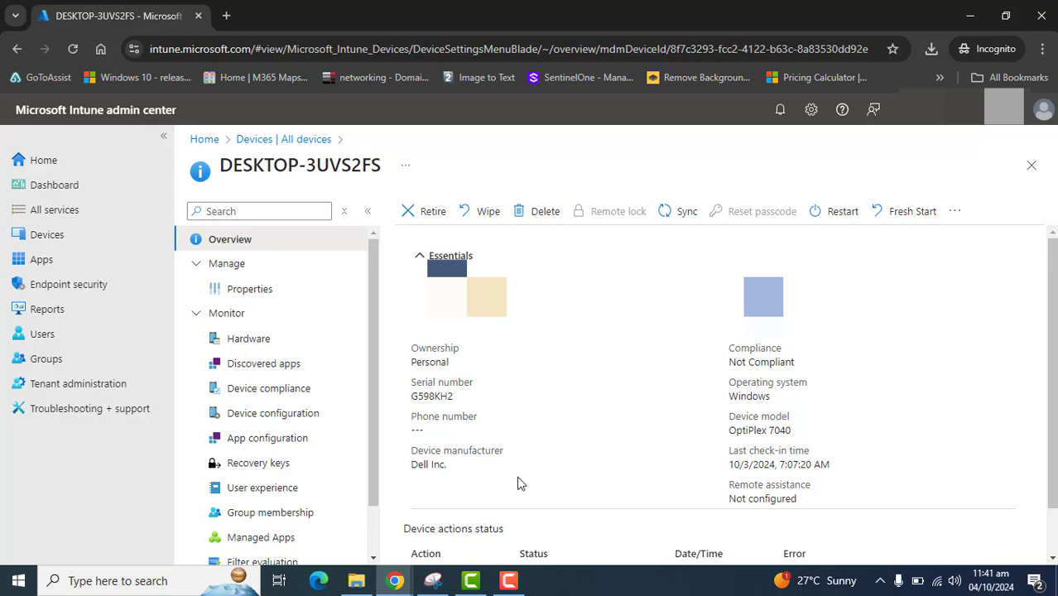
# - Open the device's compliance results for the Windows 10/11 compliance policy and examine the state of the BitLocker setting
pyautogui.click(298, 394)
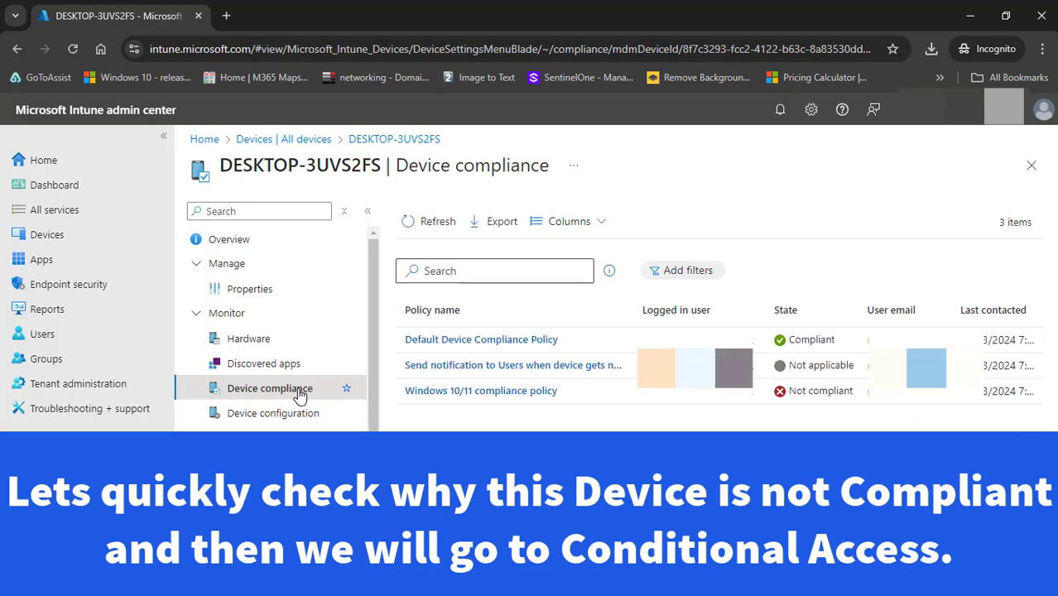
pyautogui.click(441, 394)
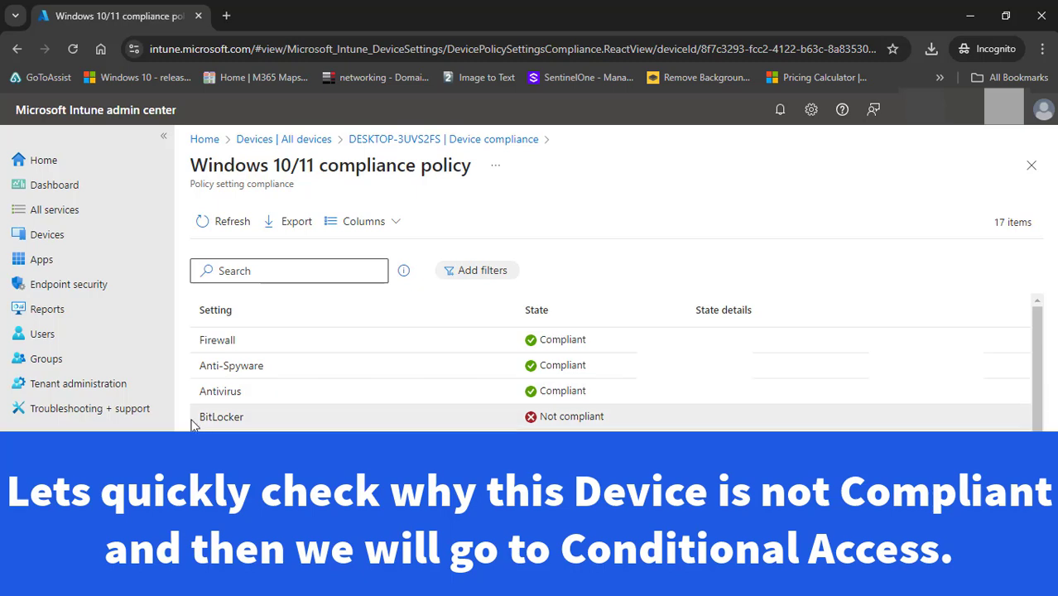
pyautogui.moveTo(201, 422); pyautogui.dragTo(618, 416)
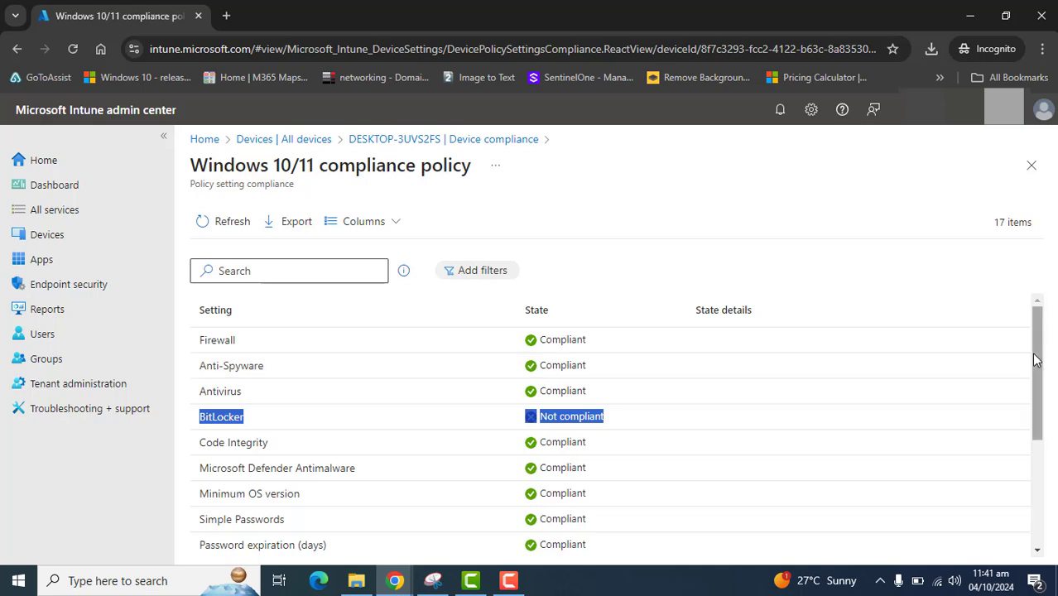
pyautogui.moveTo(1035, 354); pyautogui.dragTo(1038, 316)
pyautogui.moveTo(614, 414); pyautogui.dragTo(206, 414)
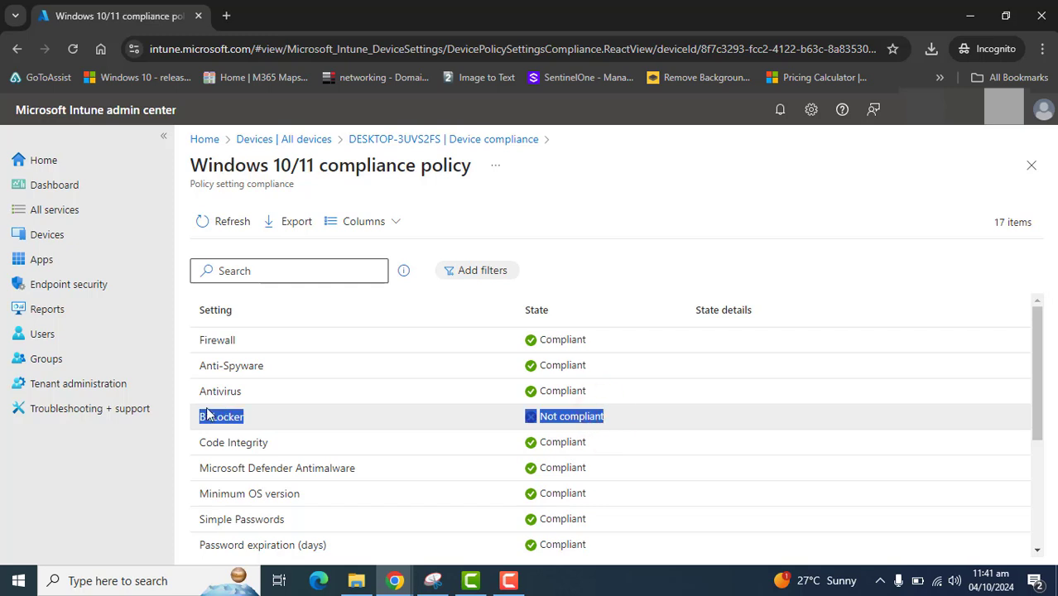
pyautogui.click(17, 49)
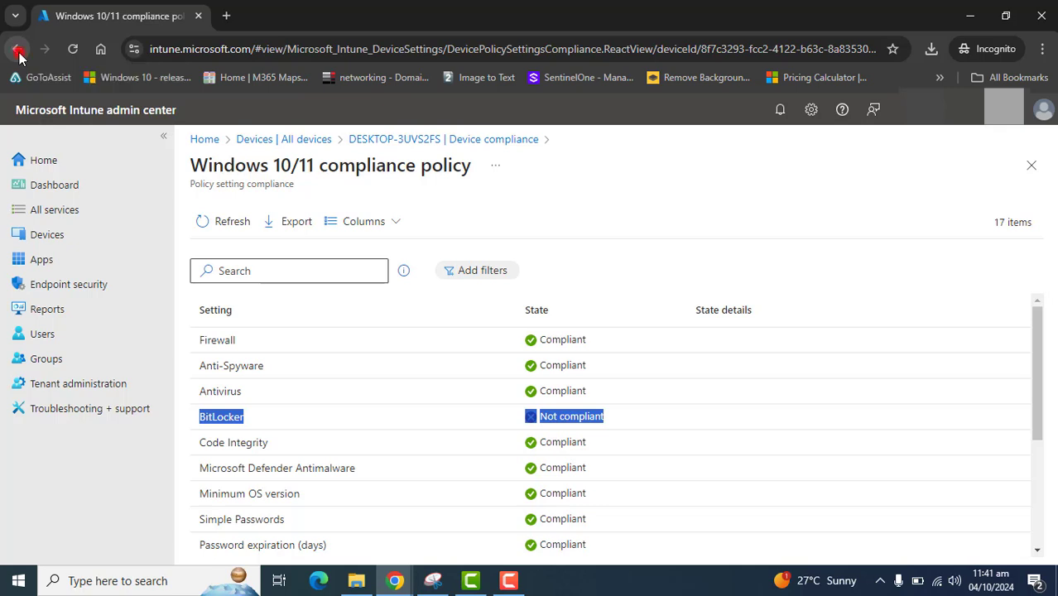
pyautogui.moveTo(607, 415); pyautogui.dragTo(176, 414)
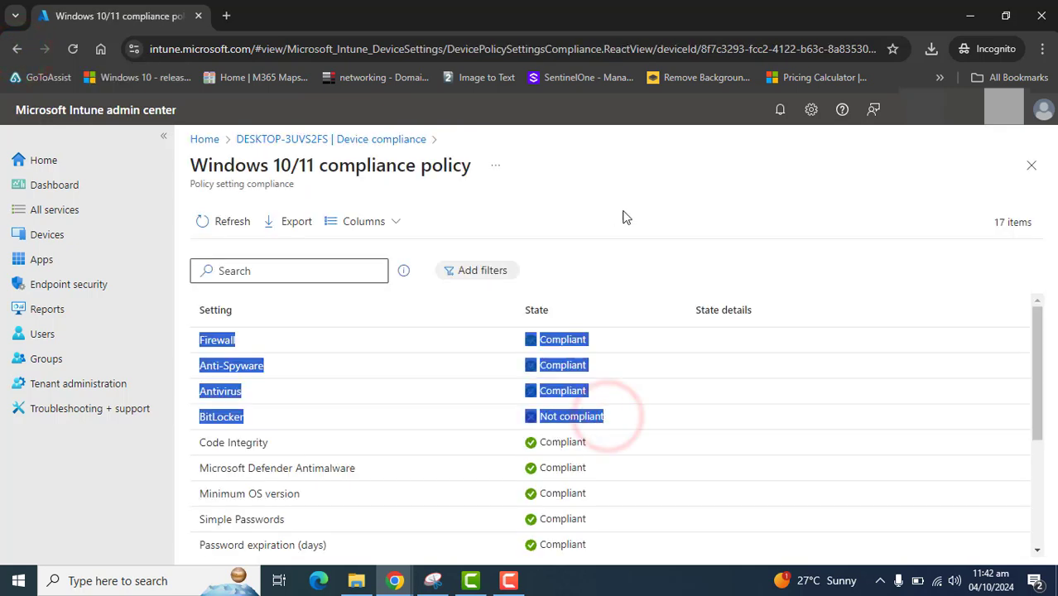
pyautogui.click(638, 173)
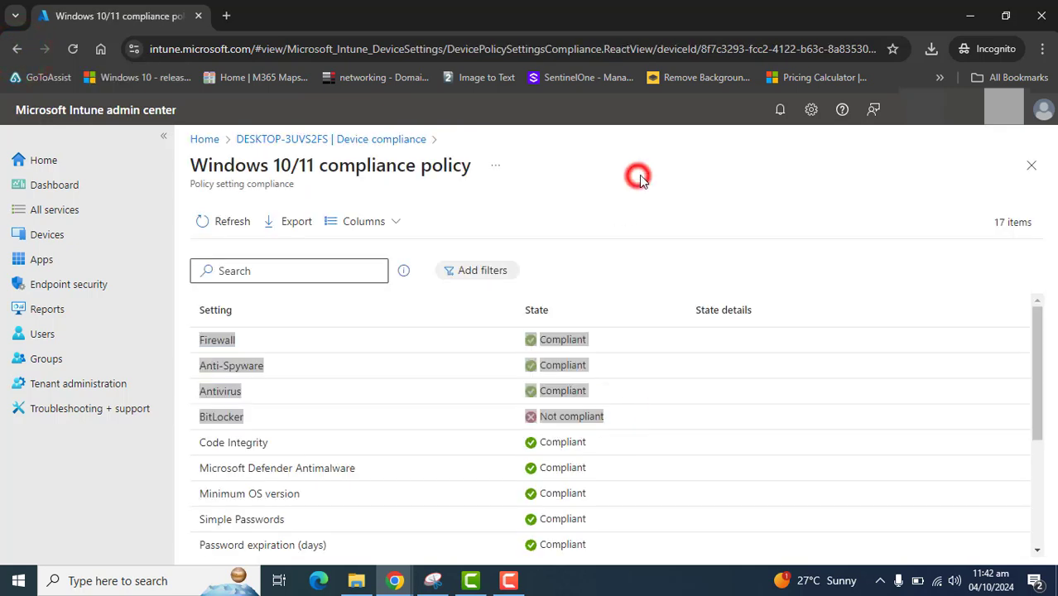
# - Go to the Conditional Access overview within Endpoint security
pyautogui.click(66, 291)
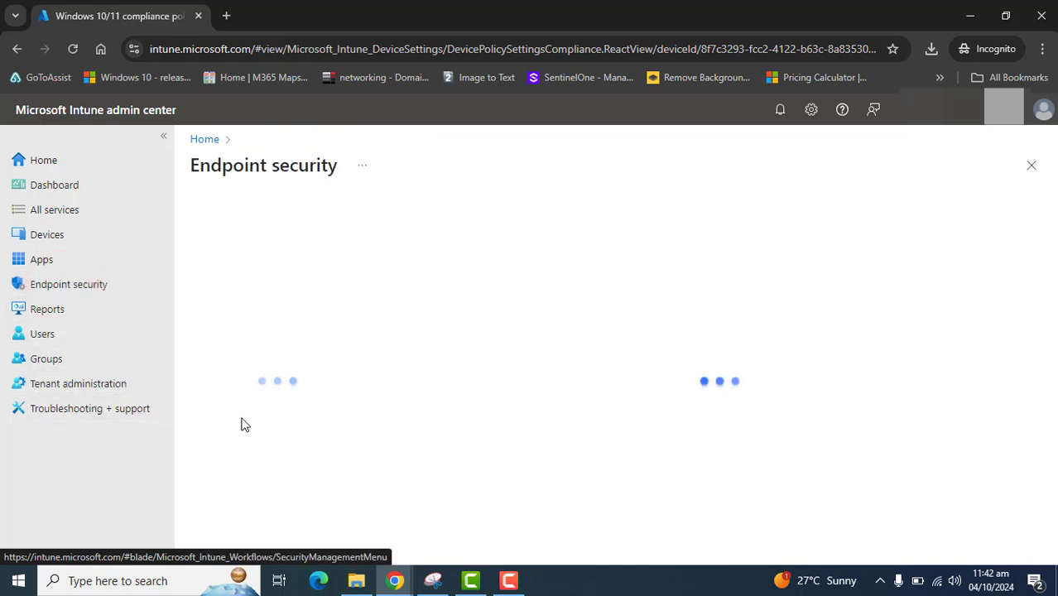
pyautogui.moveTo(377, 333); pyautogui.dragTo(358, 436)
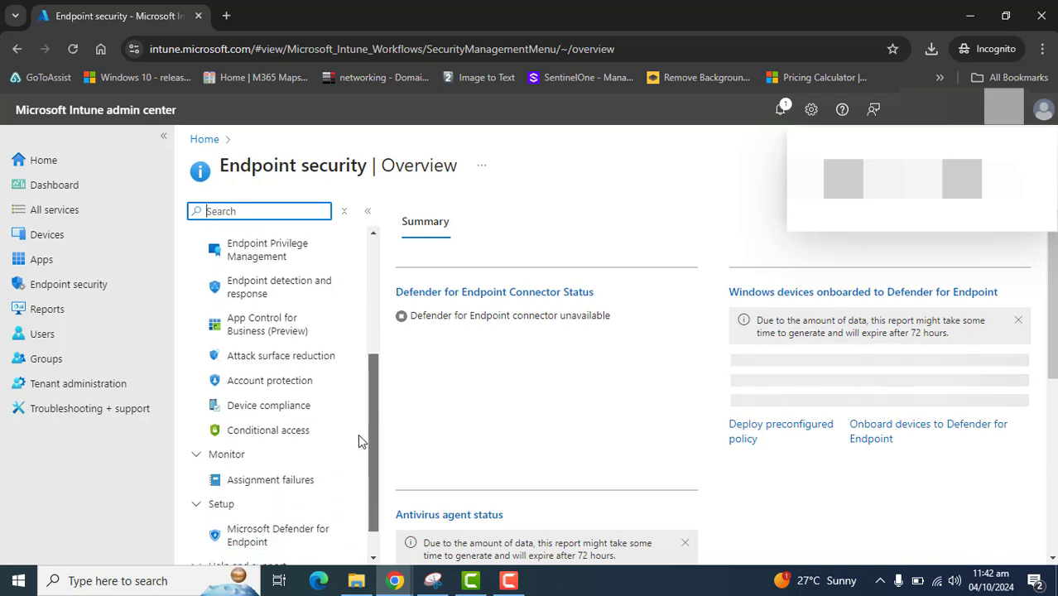
pyautogui.click(240, 430)
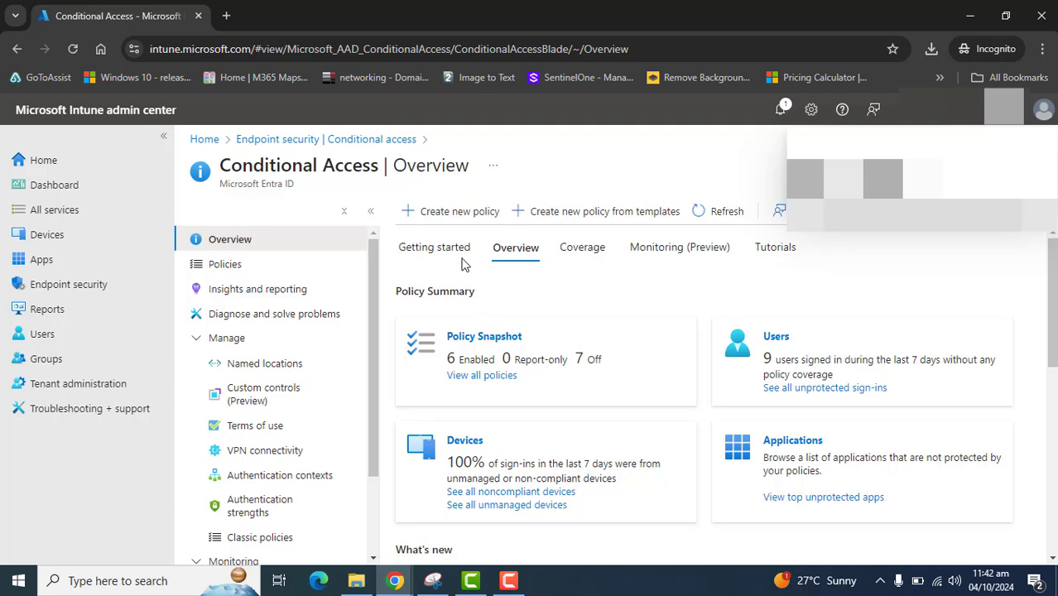
# - Create a new Conditional Access policy named "Conditional Access Policy for Cloud Apps"
pyautogui.click(459, 213)
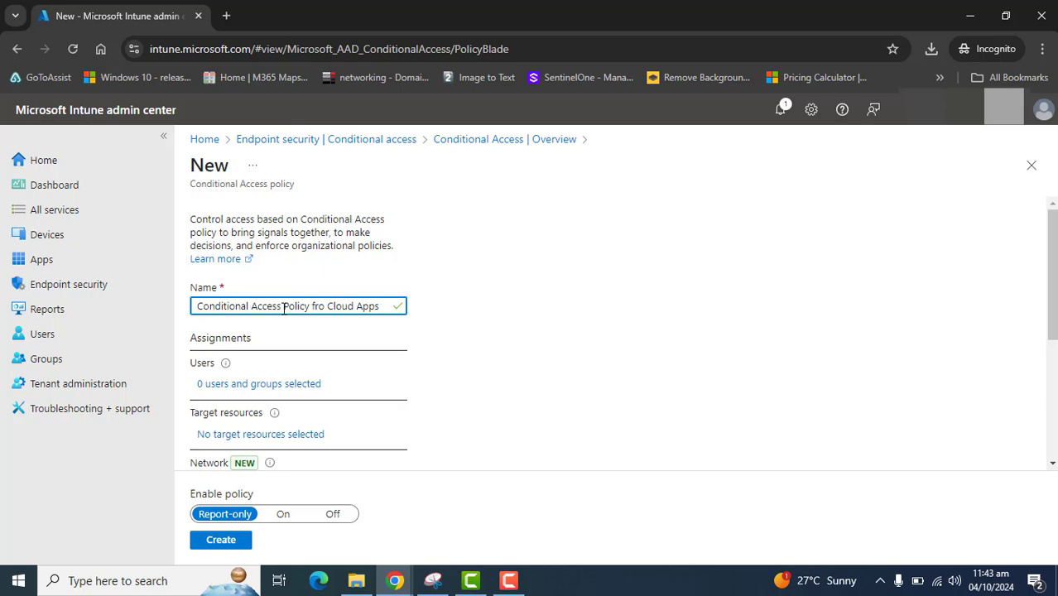
pyautogui.click(327, 310)
pyautogui.press('BackSpace')
pyautogui.press('BackSpace')
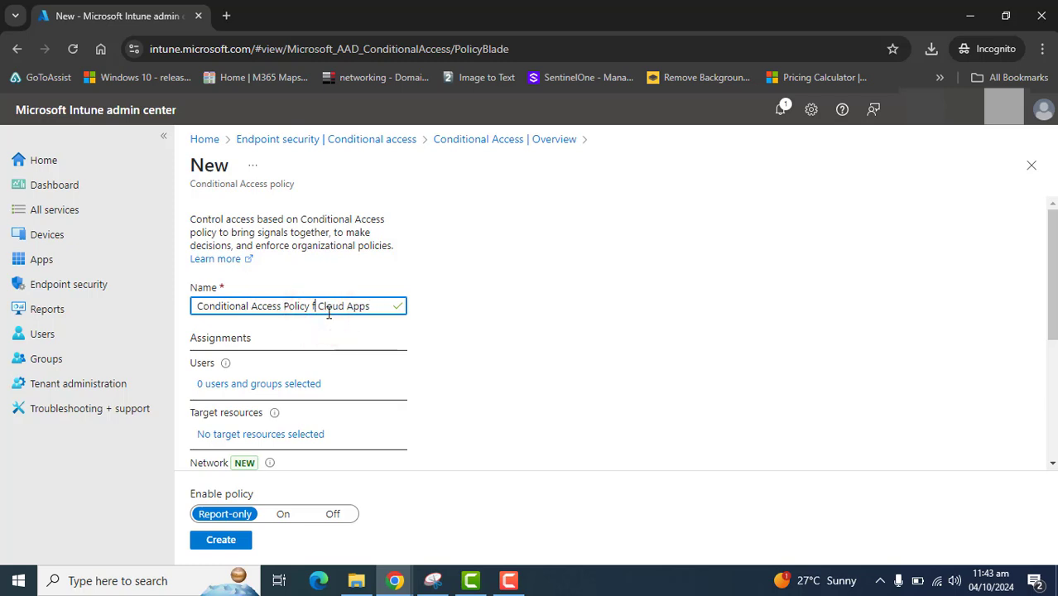
pyautogui.write('or')
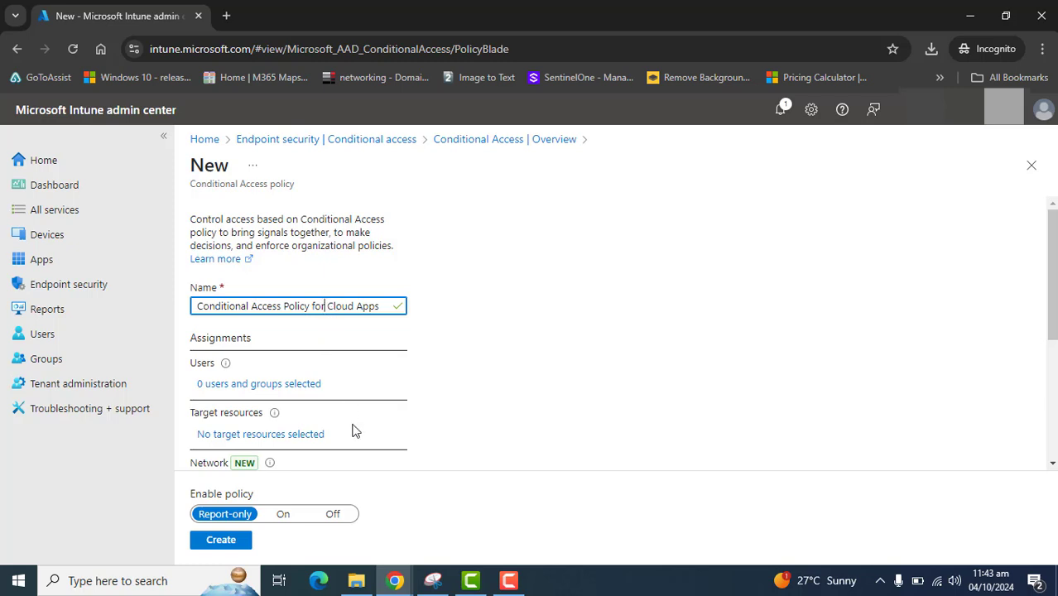
# - Assign the policy to specific users and groups, including the group 333
pyautogui.click(247, 384)
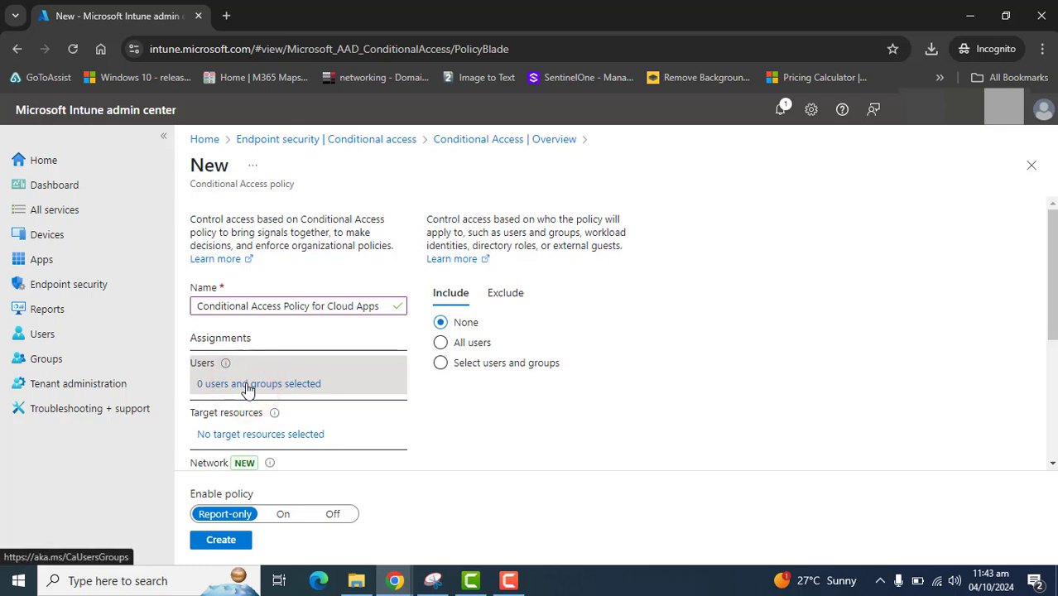
pyautogui.click(469, 373)
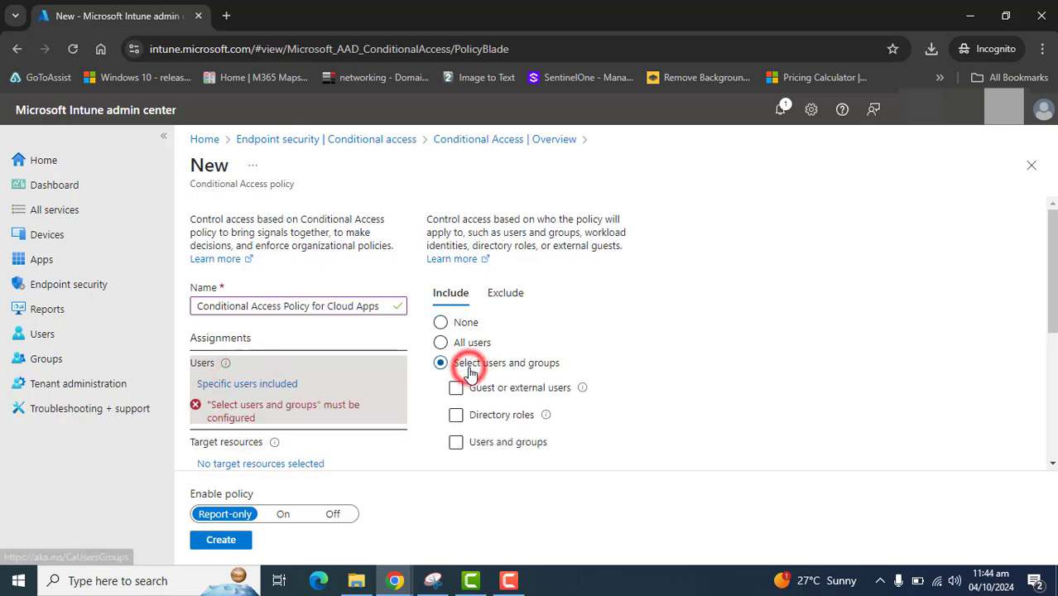
pyautogui.click(456, 445)
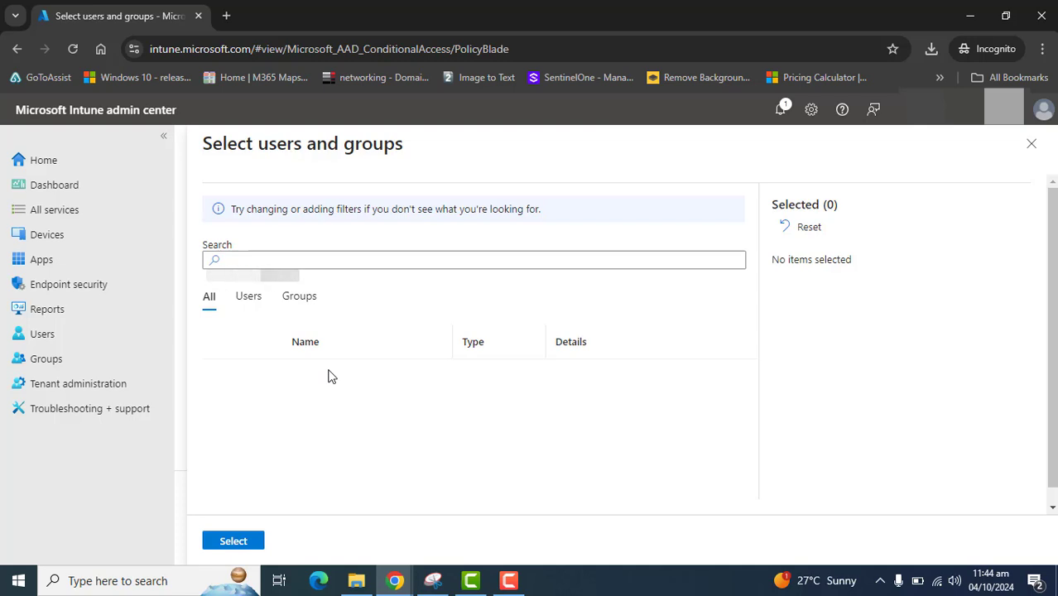
pyautogui.click(306, 299)
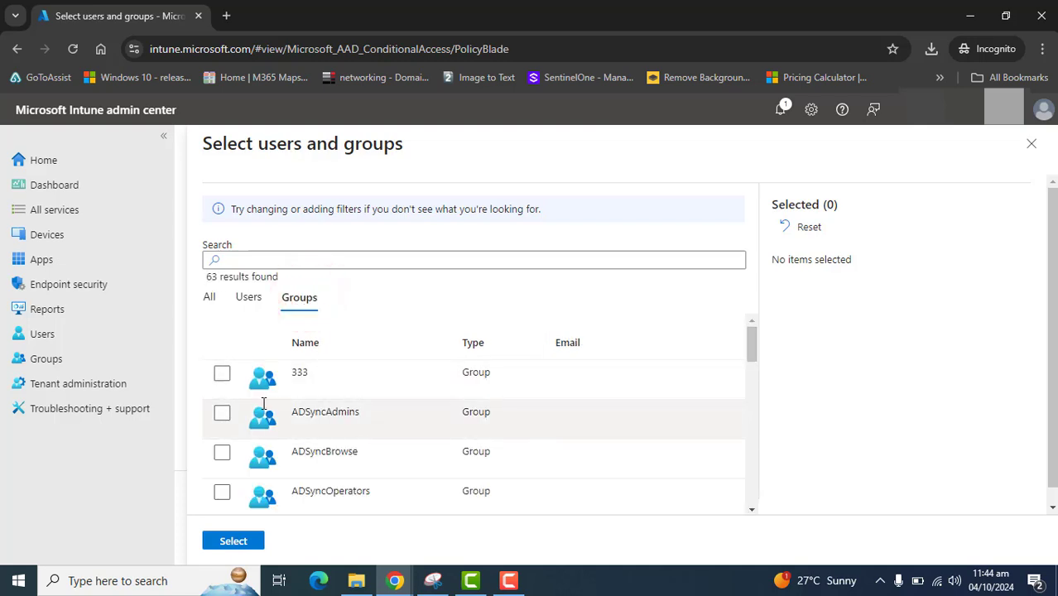
pyautogui.click(222, 374)
pyautogui.click(232, 540)
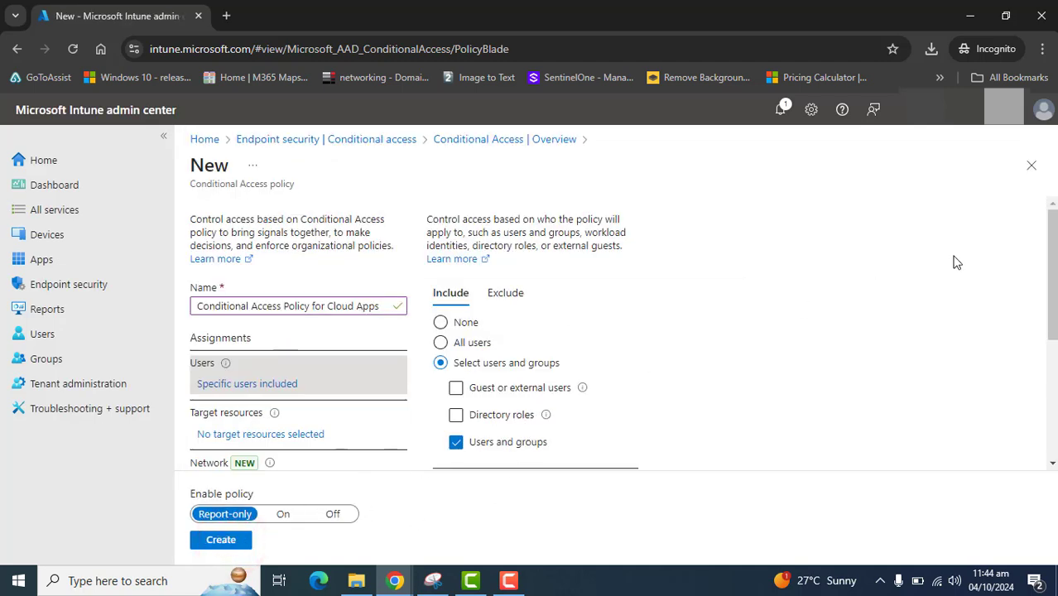
pyautogui.moveTo(1052, 274); pyautogui.dragTo(1036, 330)
pyautogui.scroll(-1, 808, 447)
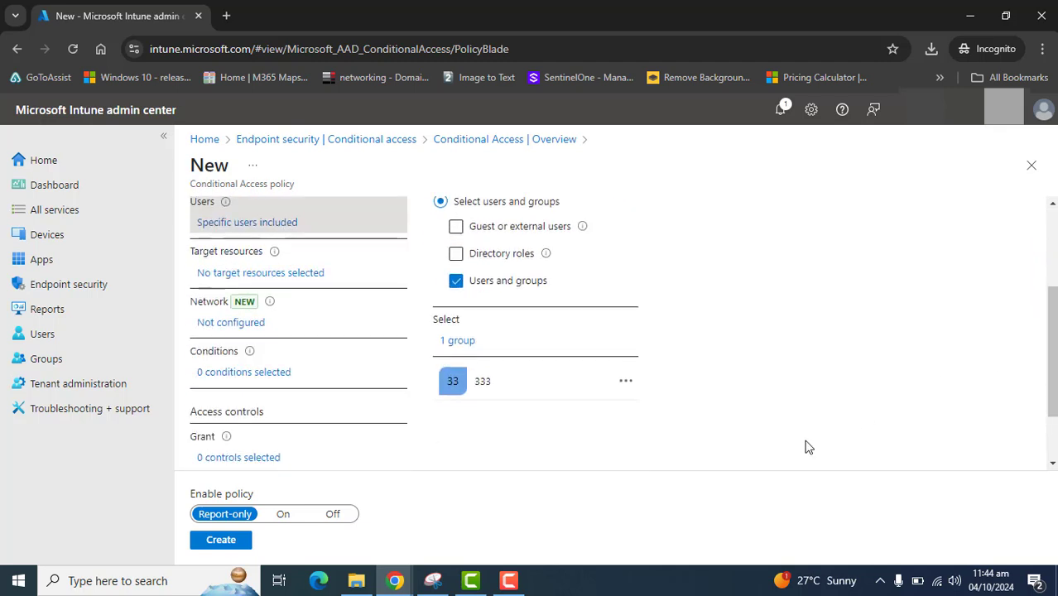
# - Open the policy's target resources and choose Cloud apps as what the policy applies to
pyautogui.click(508, 579)
pyautogui.click(239, 274)
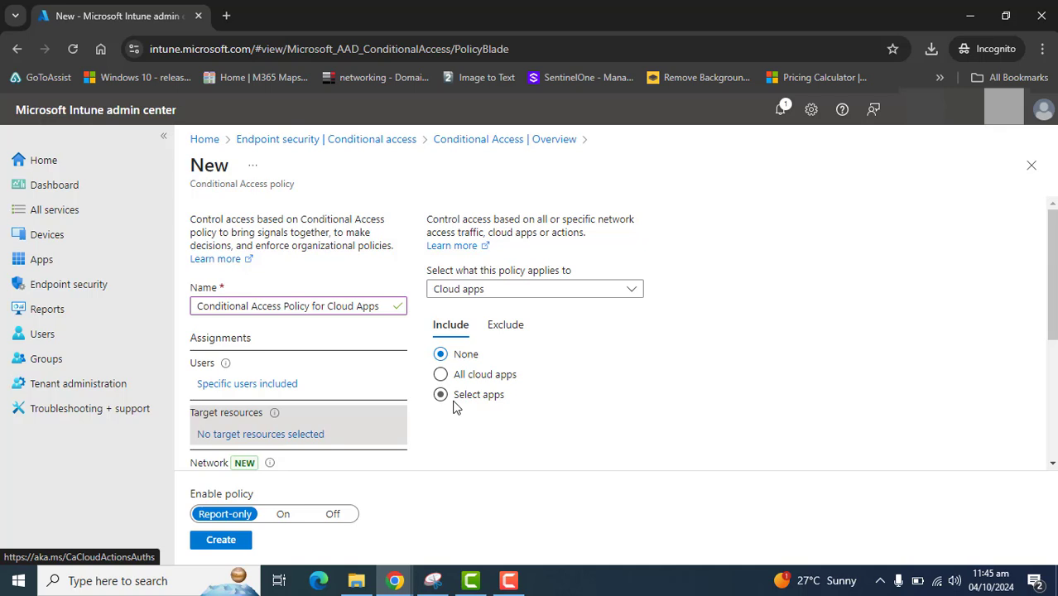
pyautogui.click(561, 289)
pyautogui.click(560, 289)
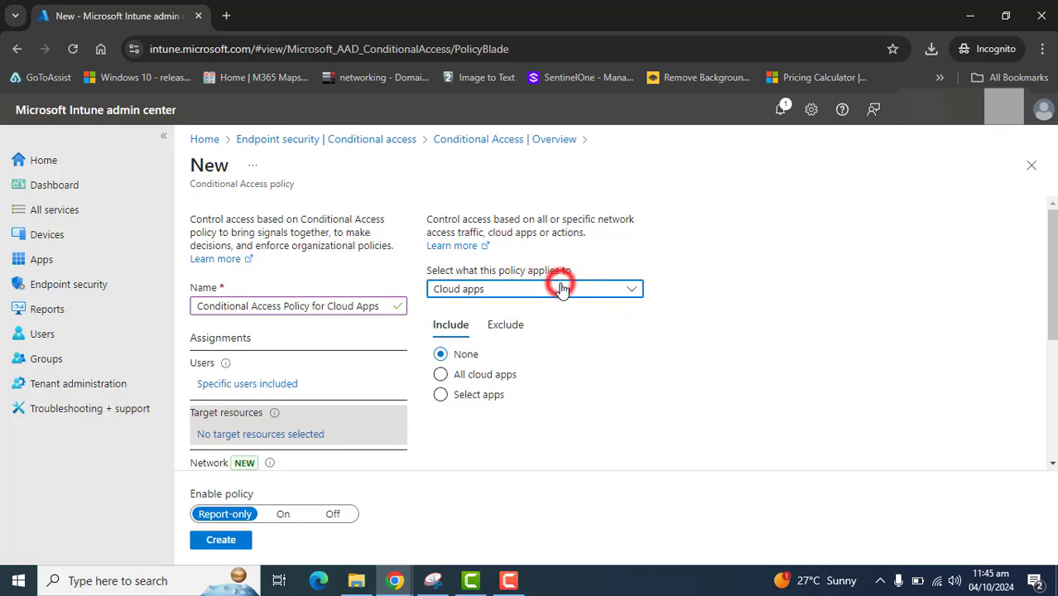
pyautogui.click(460, 289)
pyautogui.click(447, 318)
pyautogui.click(508, 580)
pyautogui.click(996, 513)
# - Include all cloud apps as the policy's target resources and read the notice about that choice
pyautogui.click(440, 374)
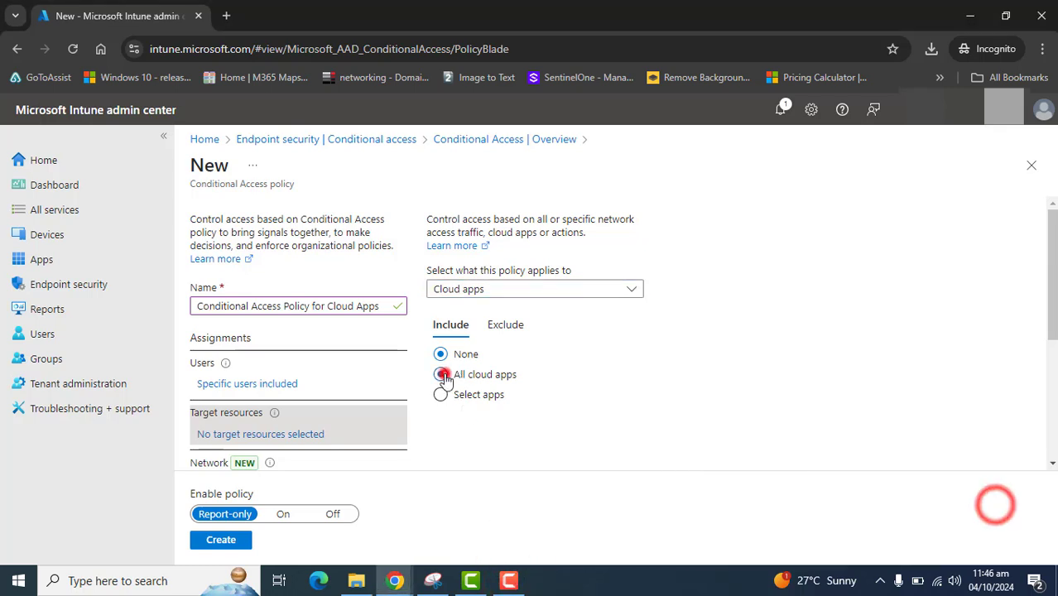
pyautogui.scroll(-2, 488, 368)
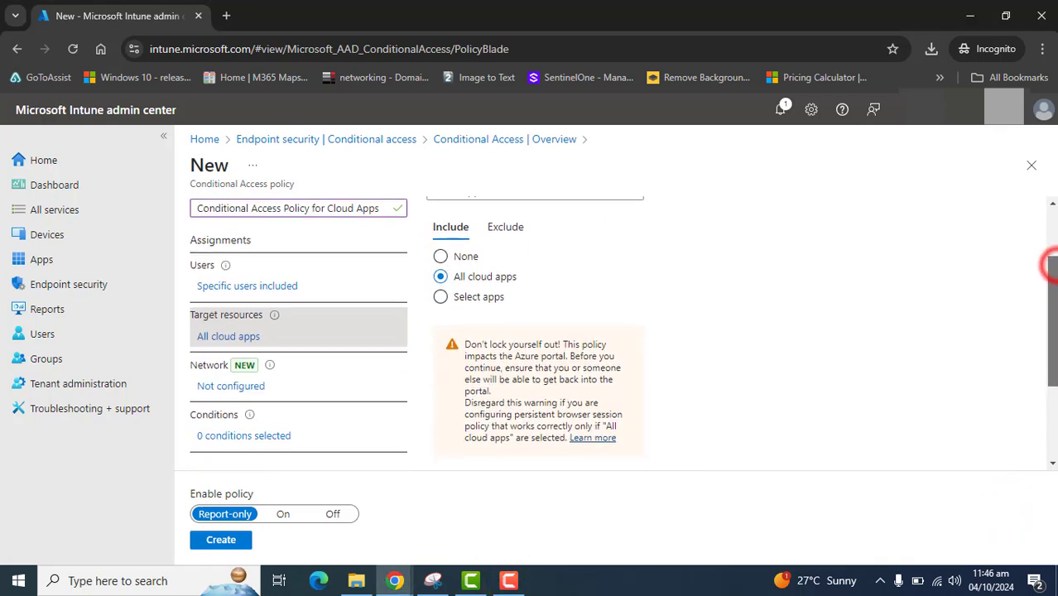
pyautogui.moveTo(465, 341); pyautogui.dragTo(559, 435)
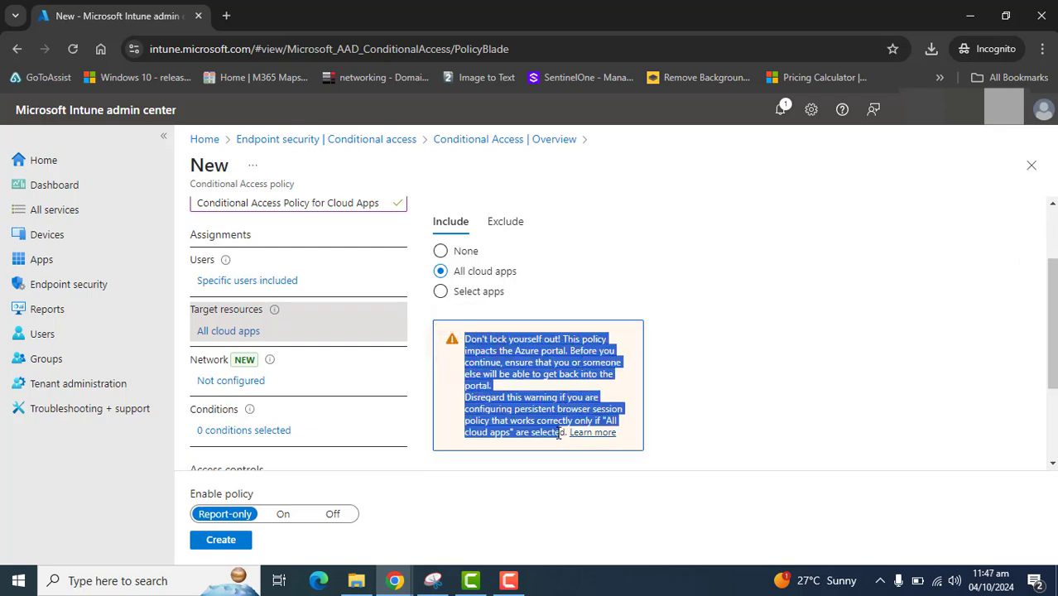
pyautogui.click(731, 414)
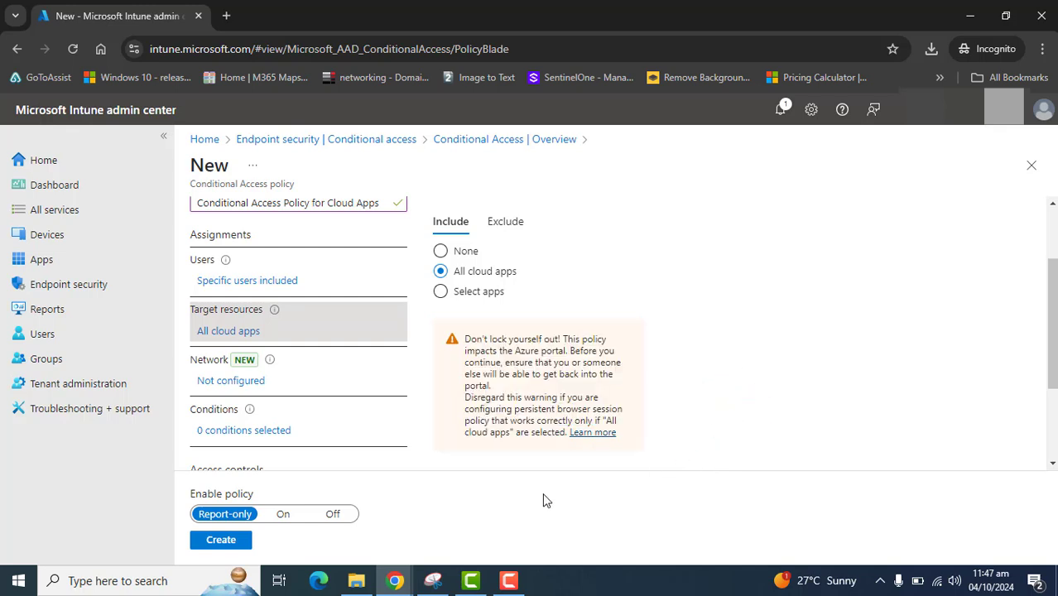
# - Change the policy's included target resources to selected apps only and mark Office 365 in the cloud app list
pyautogui.click(476, 293)
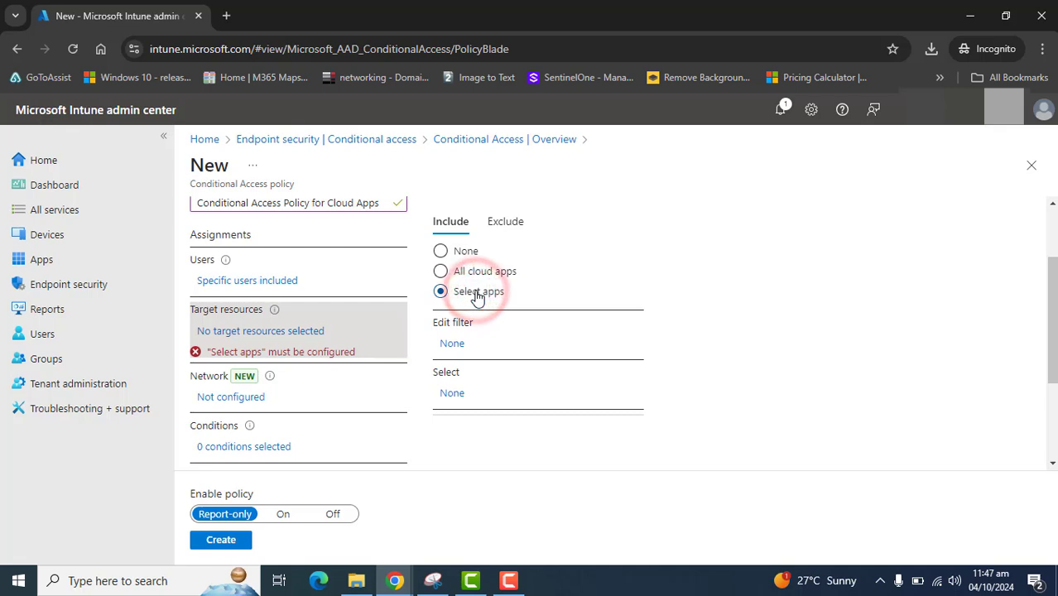
pyautogui.click(455, 393)
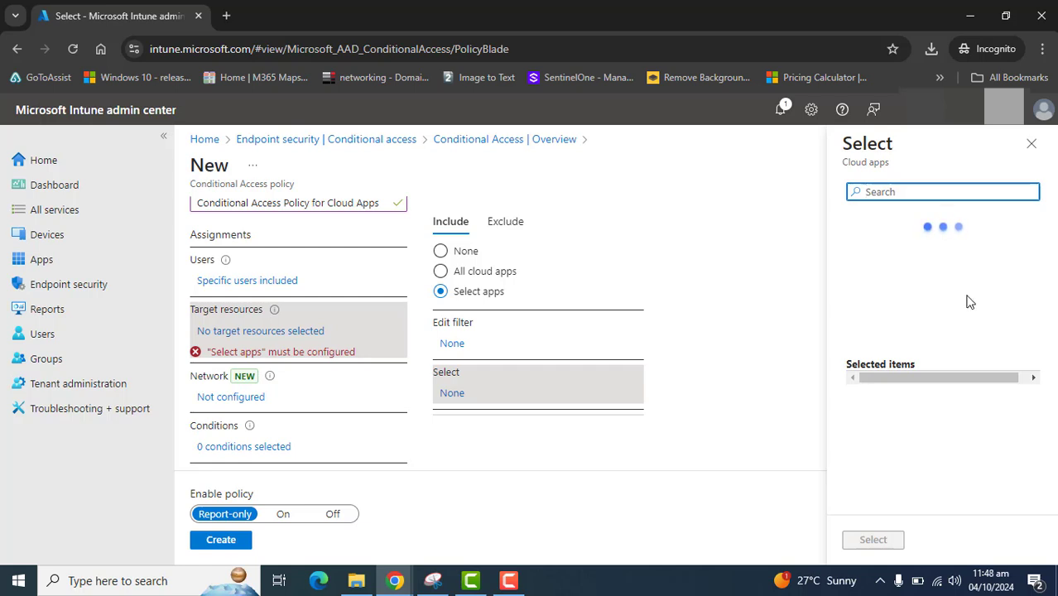
pyautogui.click(843, 259)
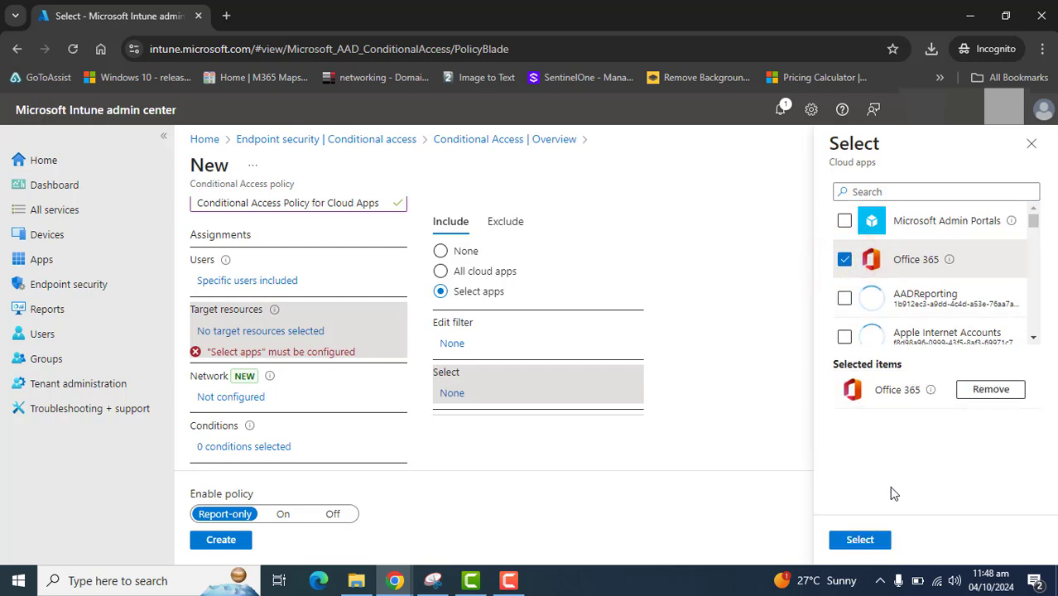
# - Look through the rest of the available cloud apps and confirm the selection with Office 365 as the only included app
pyautogui.click(1033, 338)
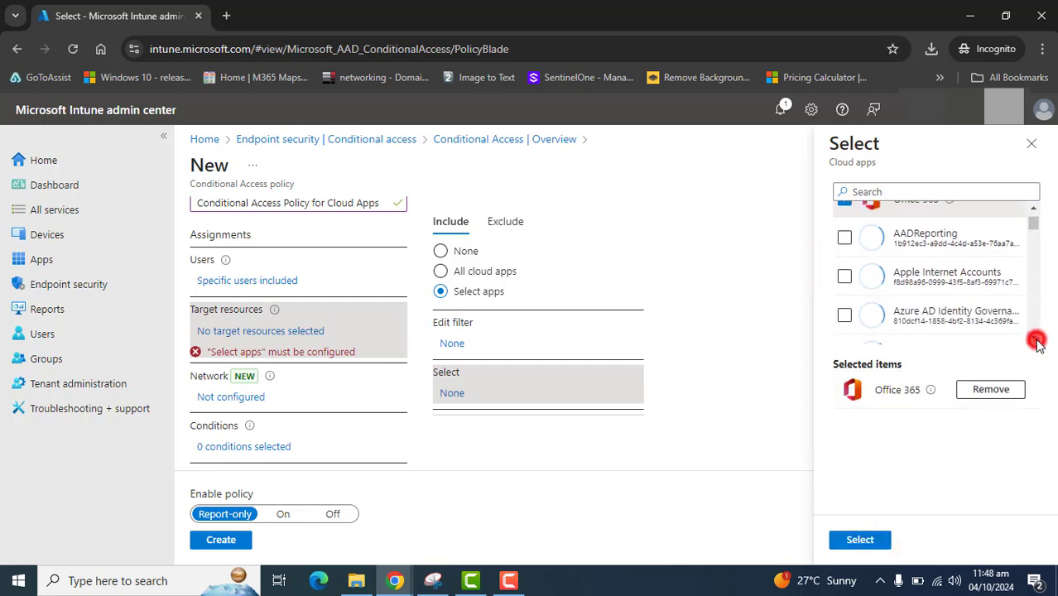
pyautogui.click(1034, 339)
pyautogui.click(1034, 339)
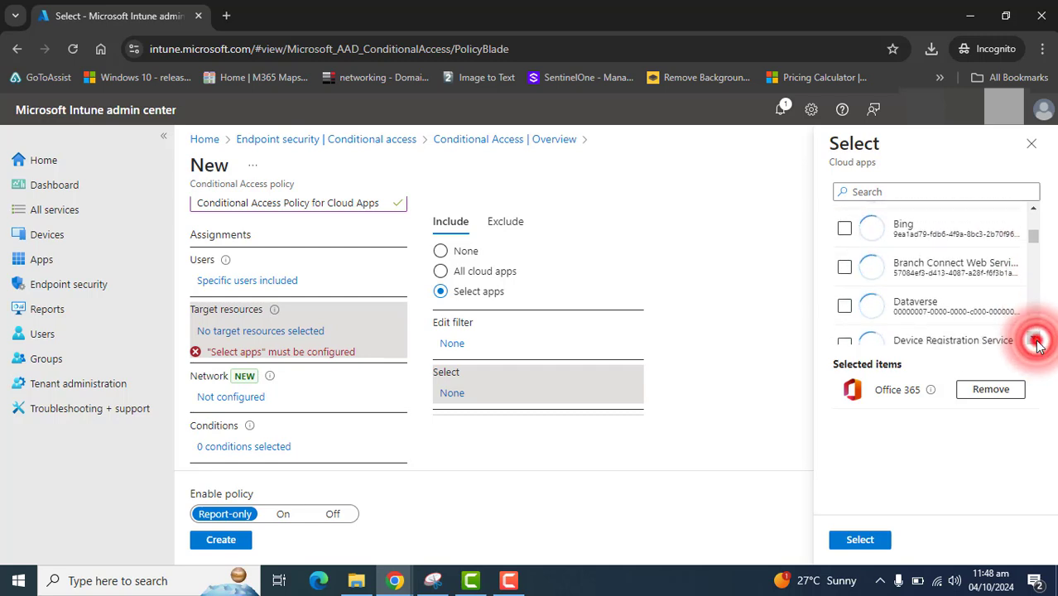
pyautogui.click(1035, 339)
pyautogui.click(1034, 339)
pyautogui.click(1034, 339)
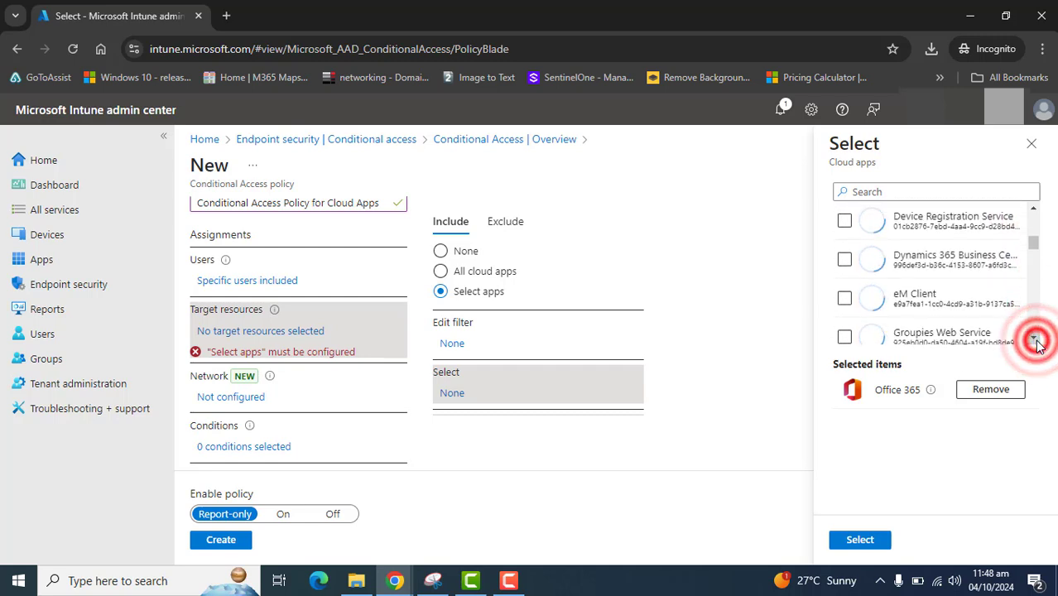
pyautogui.click(1034, 339)
pyautogui.click(1035, 340)
pyautogui.click(1036, 342)
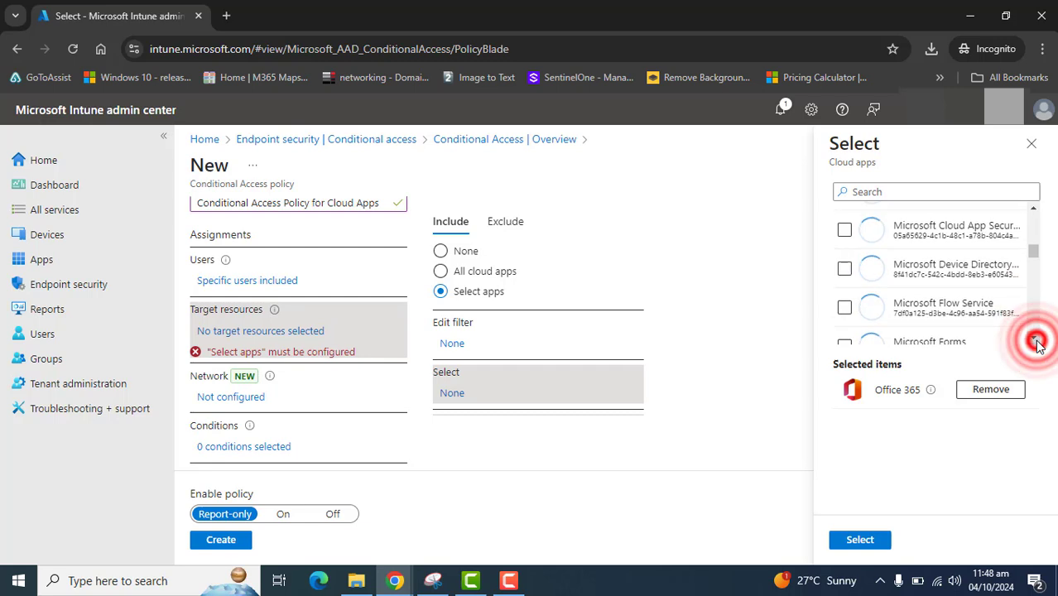
pyautogui.click(1033, 339)
pyautogui.click(1033, 339)
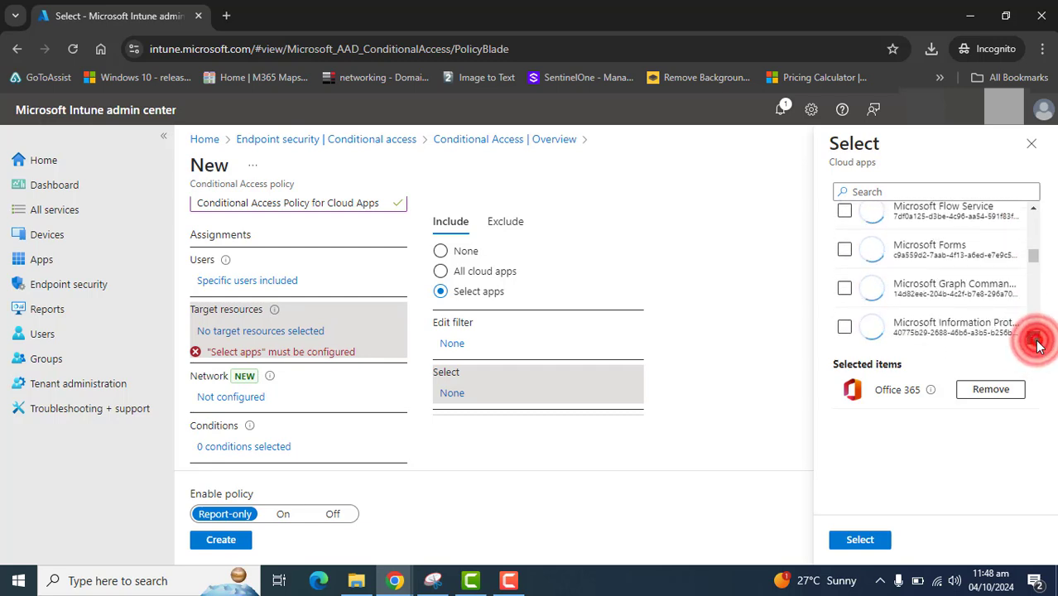
pyautogui.click(1034, 340)
pyautogui.click(1034, 339)
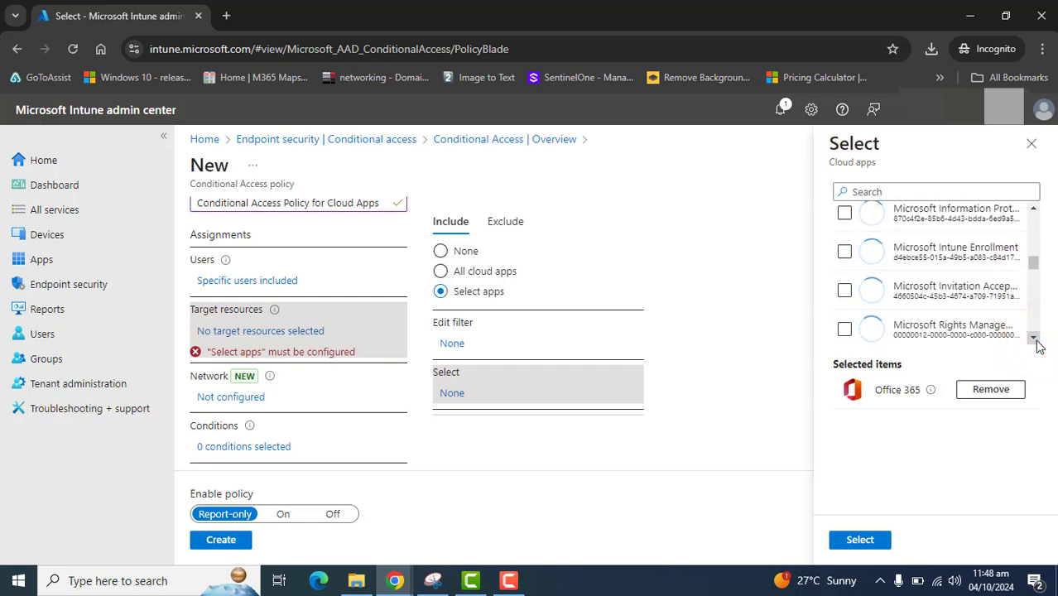
pyautogui.click(1034, 339)
pyautogui.click(1033, 339)
pyautogui.click(1034, 339)
pyautogui.click(1034, 339)
pyautogui.click(1033, 340)
pyautogui.click(1033, 340)
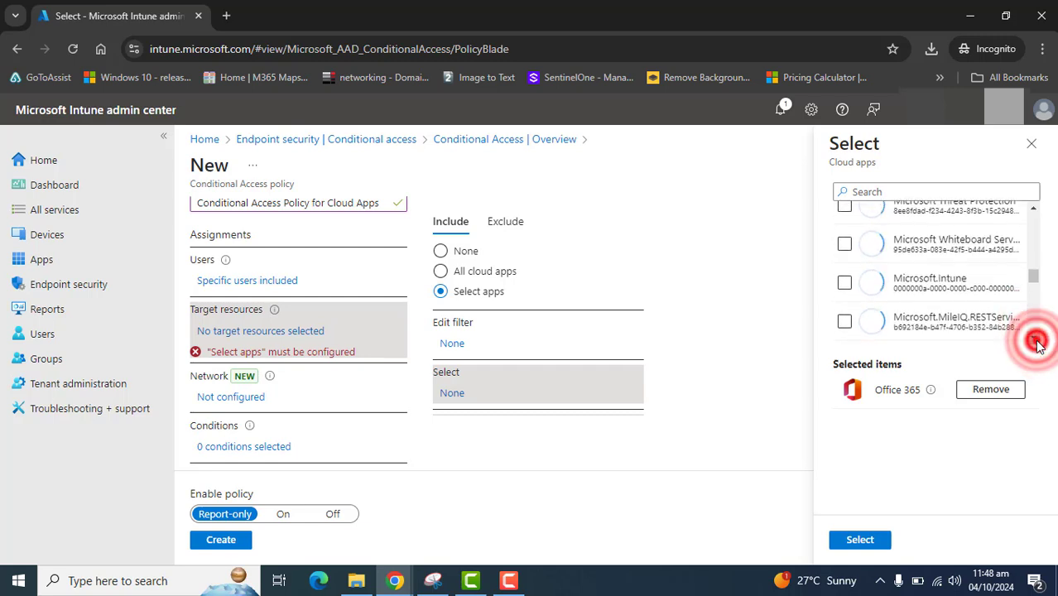
pyautogui.click(1036, 341)
pyautogui.click(1036, 341)
pyautogui.click(1035, 341)
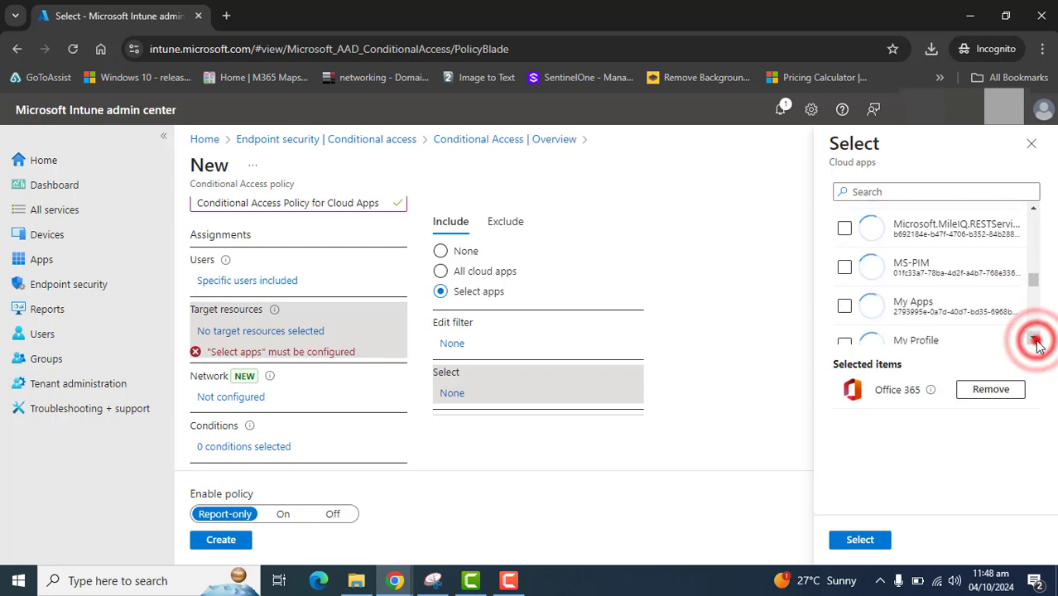
pyautogui.click(1036, 341)
pyautogui.click(1036, 341)
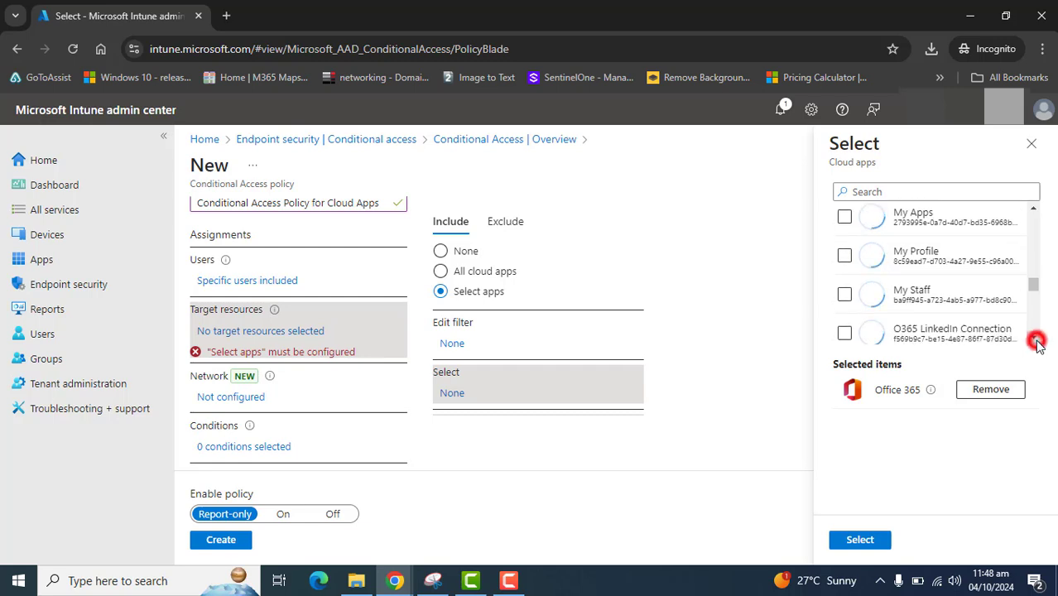
pyautogui.click(1035, 341)
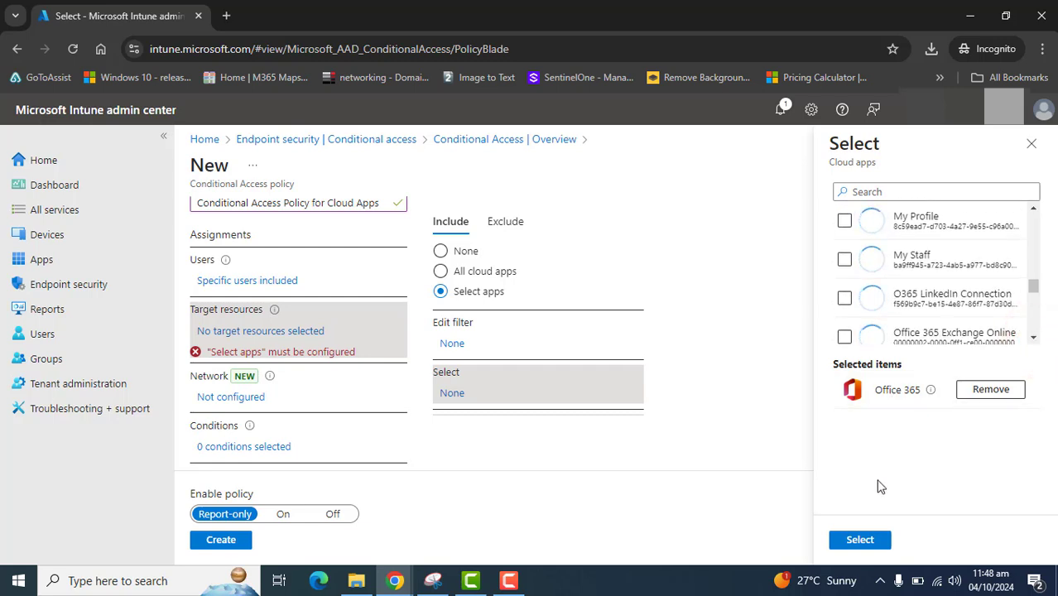
pyautogui.click(850, 542)
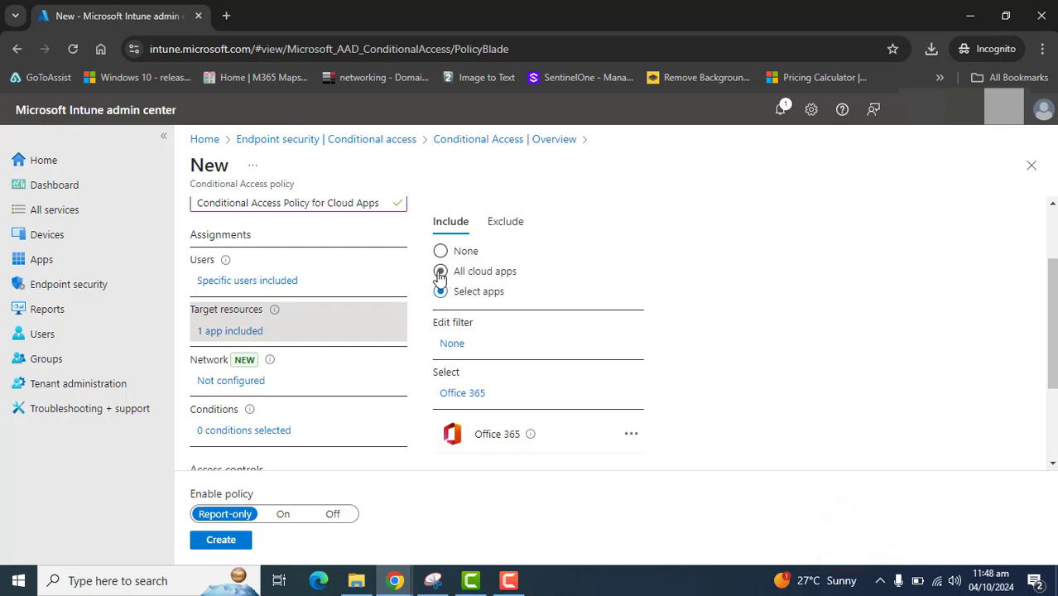
# - Enable the policy's network assignment to review its network and location options, and disable it again
pyautogui.moveTo(1051, 340); pyautogui.dragTo(1053, 387)
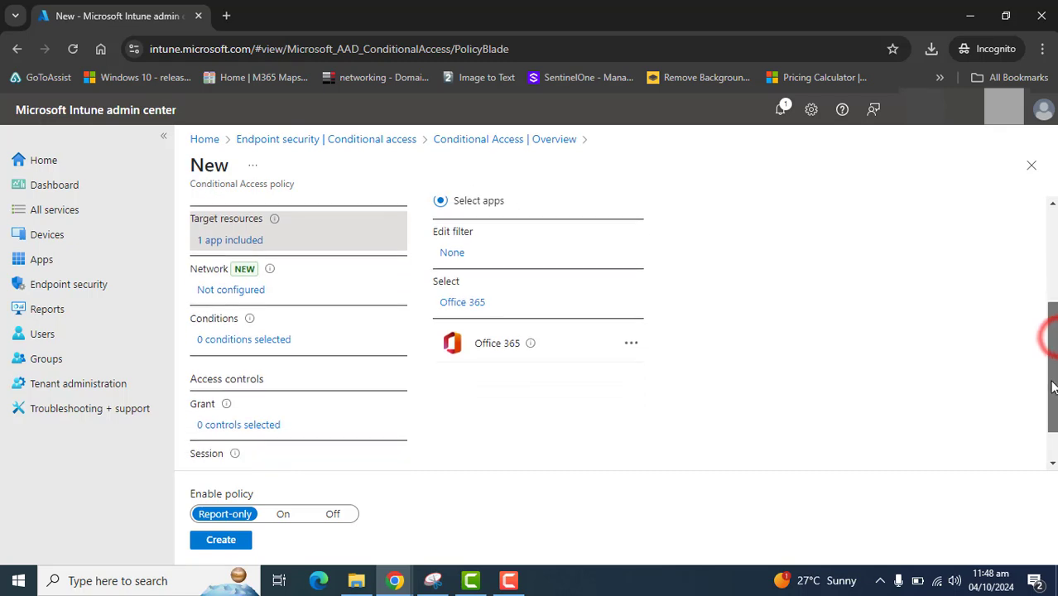
pyautogui.click(231, 293)
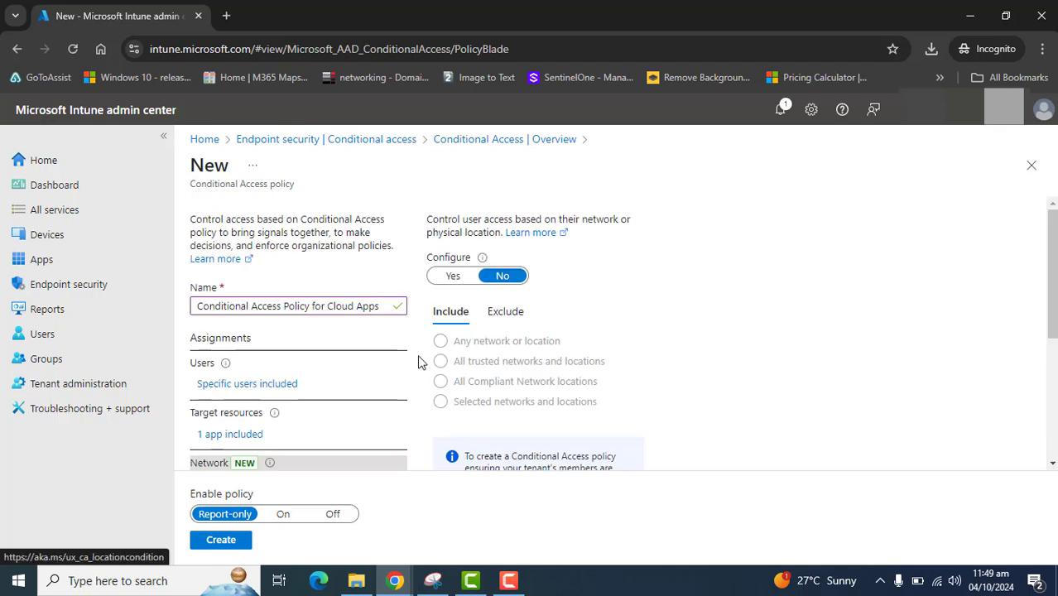
pyautogui.click(454, 278)
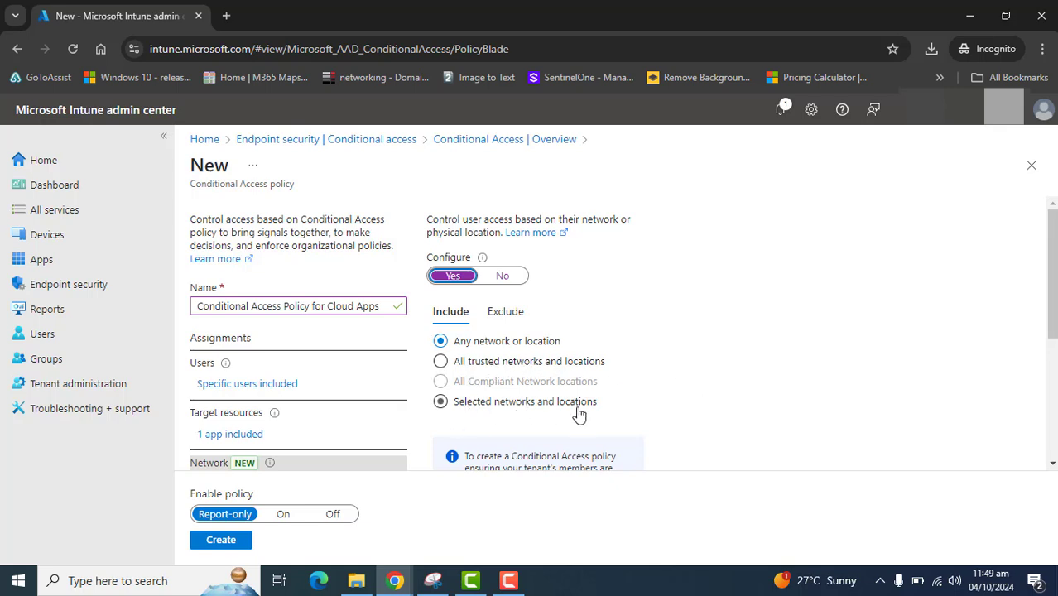
pyautogui.moveTo(1052, 298); pyautogui.dragTo(1030, 330)
pyautogui.scroll(1, 1030, 329)
pyautogui.scroll(-1, 1031, 326)
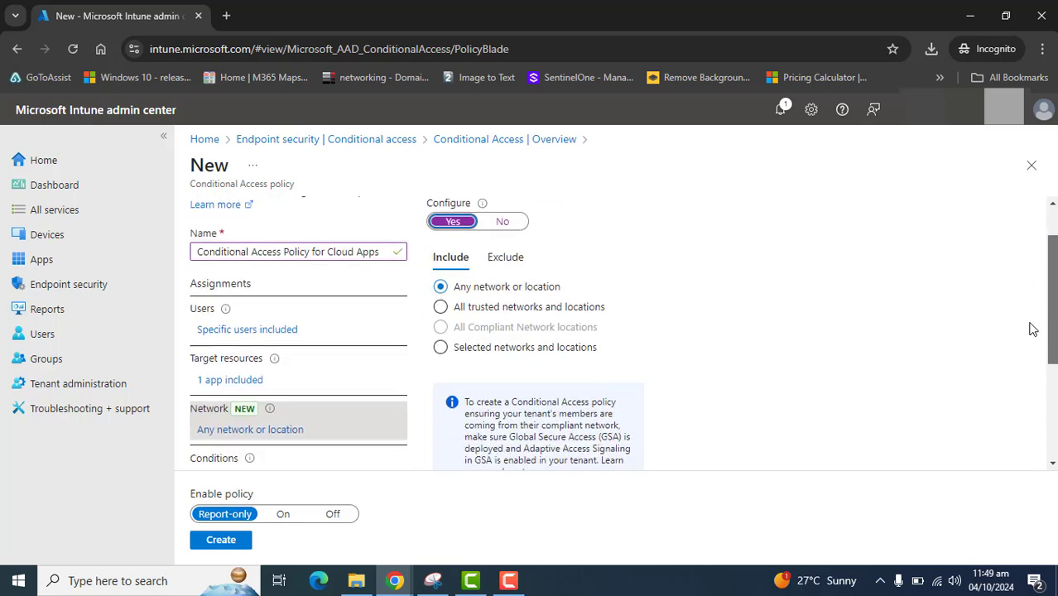
pyautogui.scroll(1, 1019, 333)
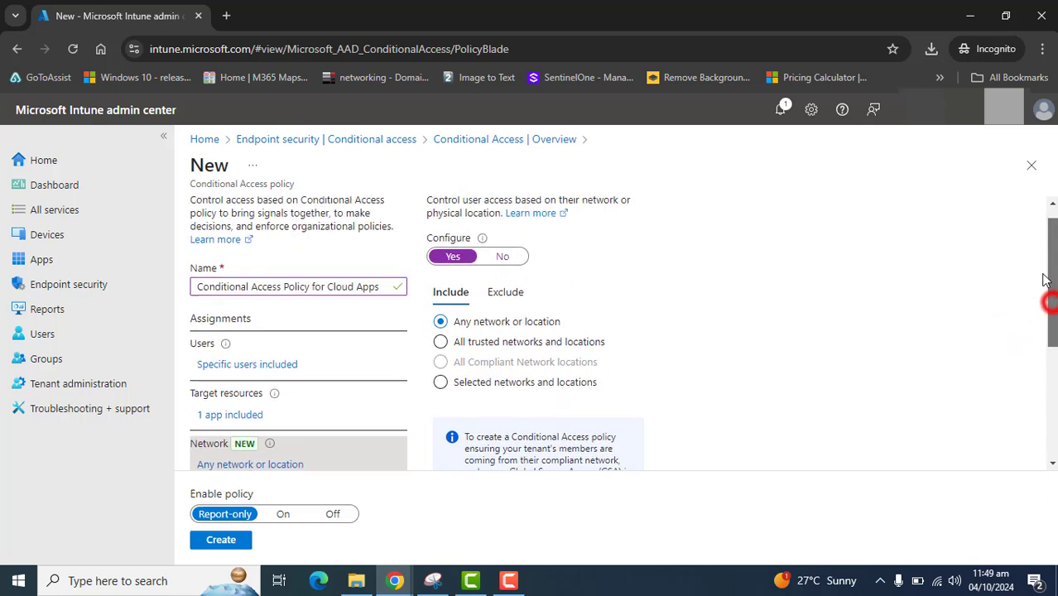
pyautogui.click(499, 260)
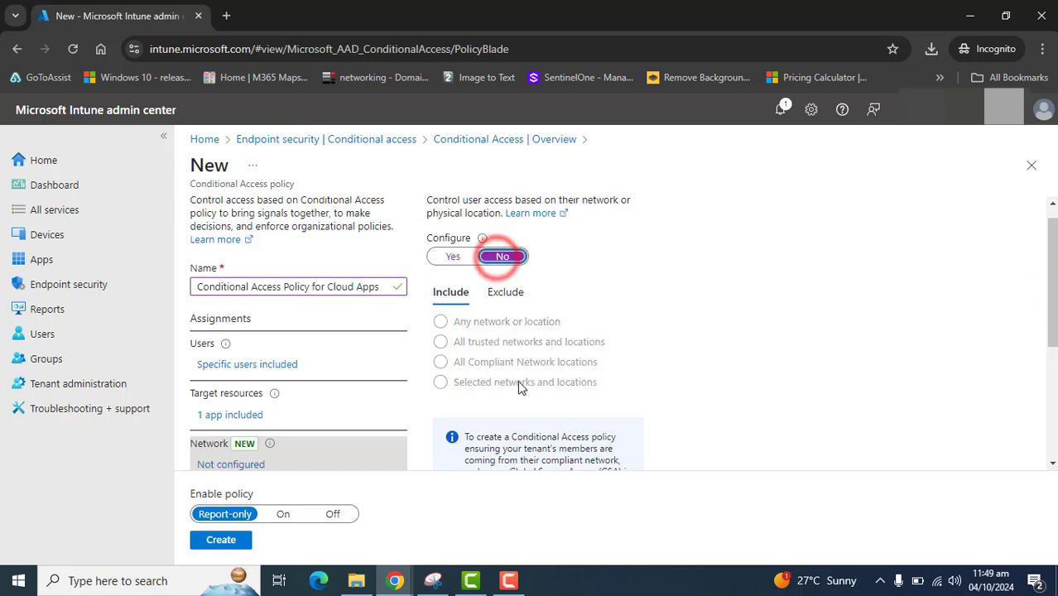
# - Open the policy's conditions and examine the risk, device platform, location and client app entries, including the settings for Locations
pyautogui.moveTo(1055, 270); pyautogui.dragTo(1055, 299)
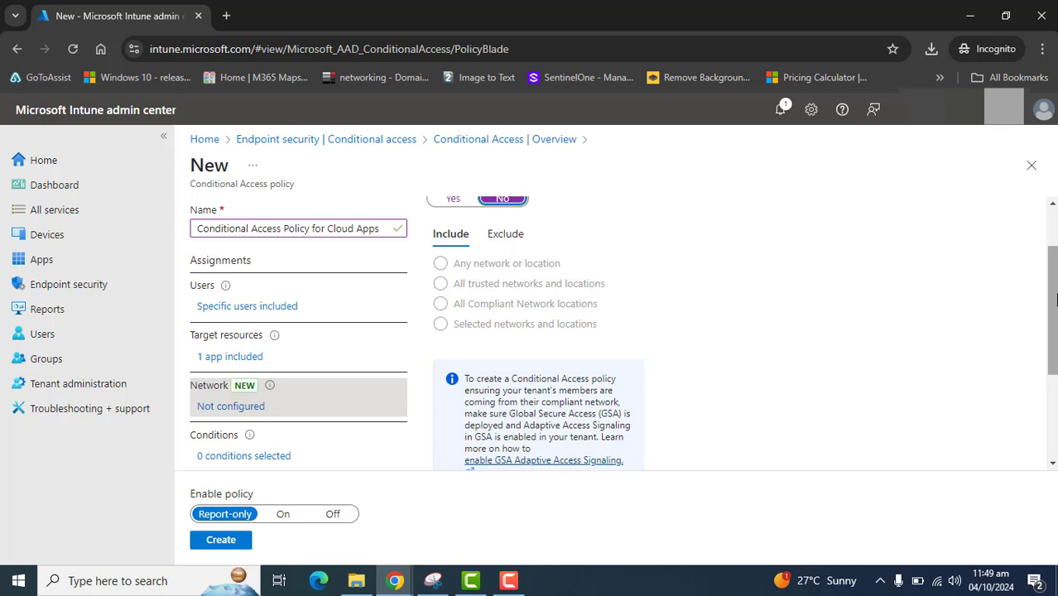
pyautogui.moveTo(1054, 299); pyautogui.dragTo(1046, 354)
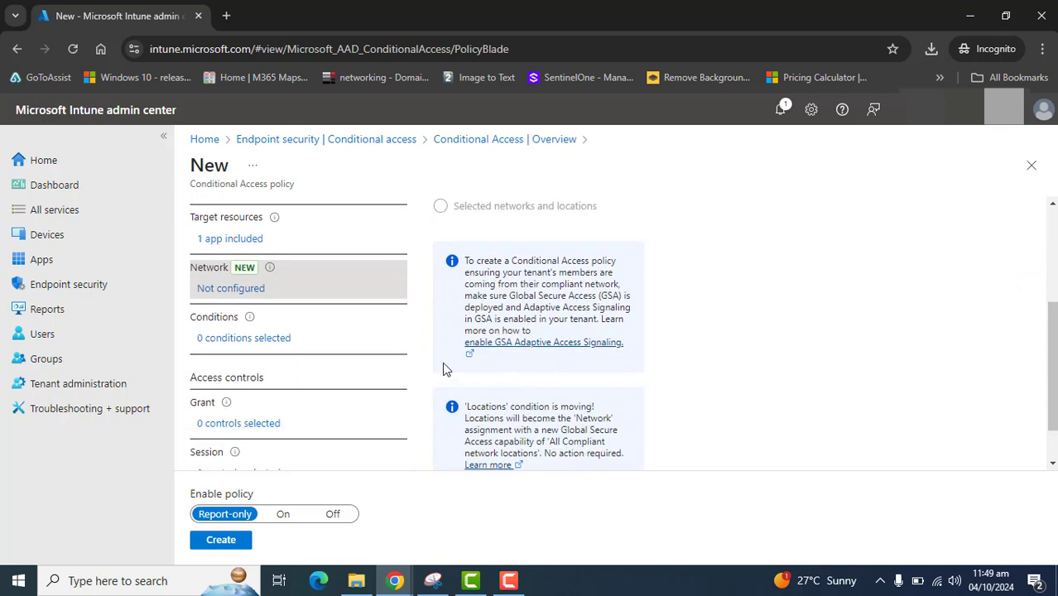
pyautogui.click(228, 340)
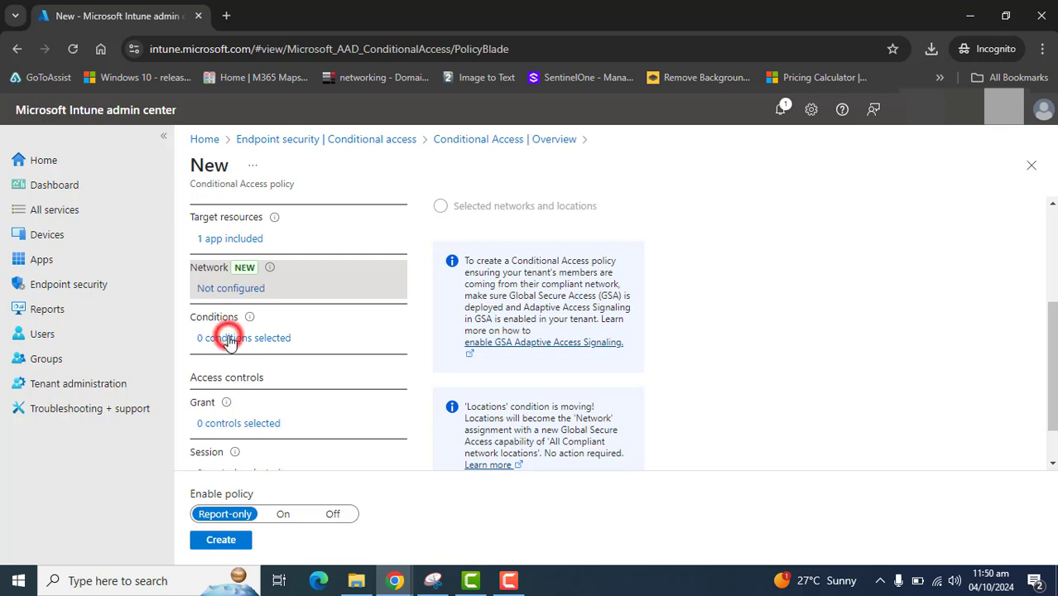
pyautogui.scroll(-2, 313, 389)
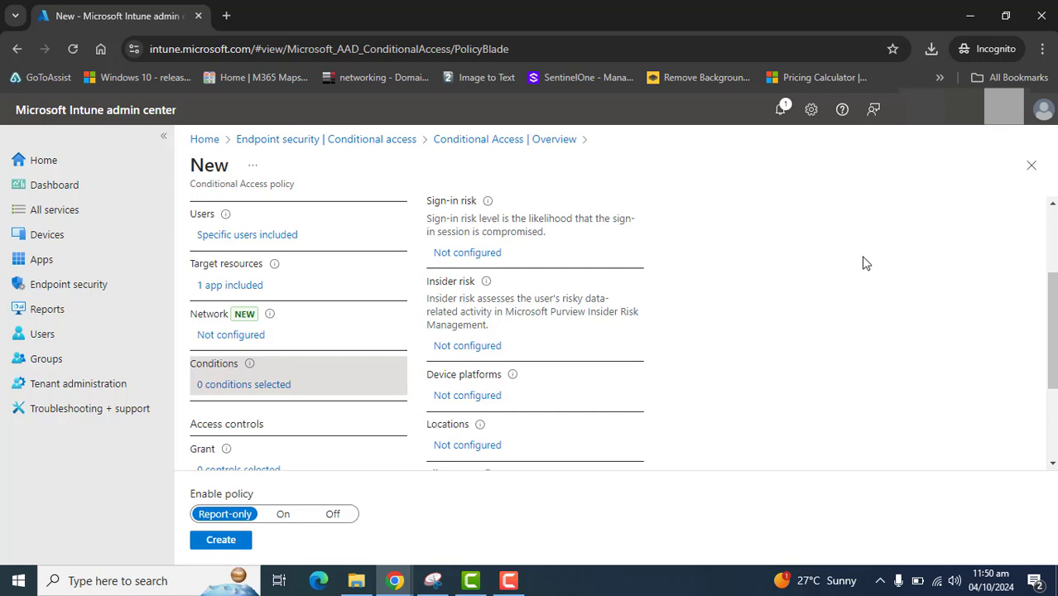
pyautogui.moveTo(1053, 317); pyautogui.dragTo(1055, 263)
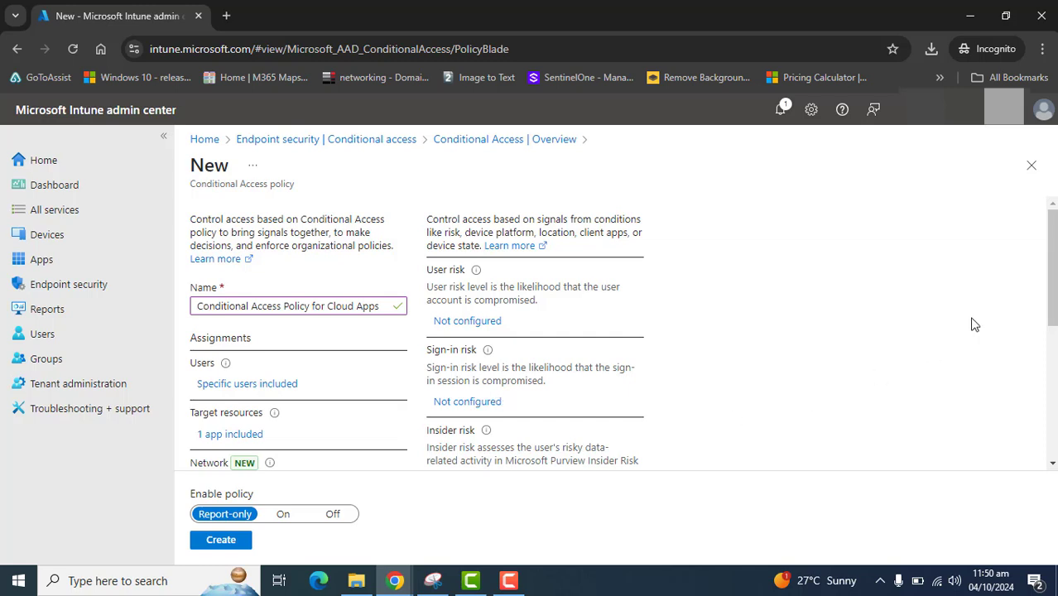
pyautogui.moveTo(1049, 251); pyautogui.dragTo(1052, 331)
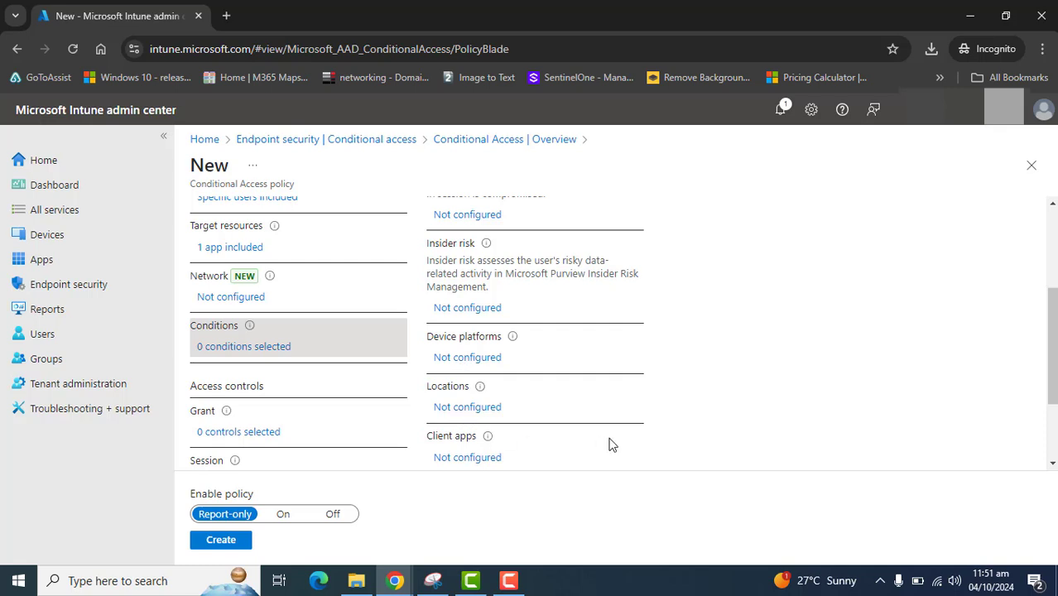
pyautogui.moveTo(1048, 324); pyautogui.dragTo(795, 359)
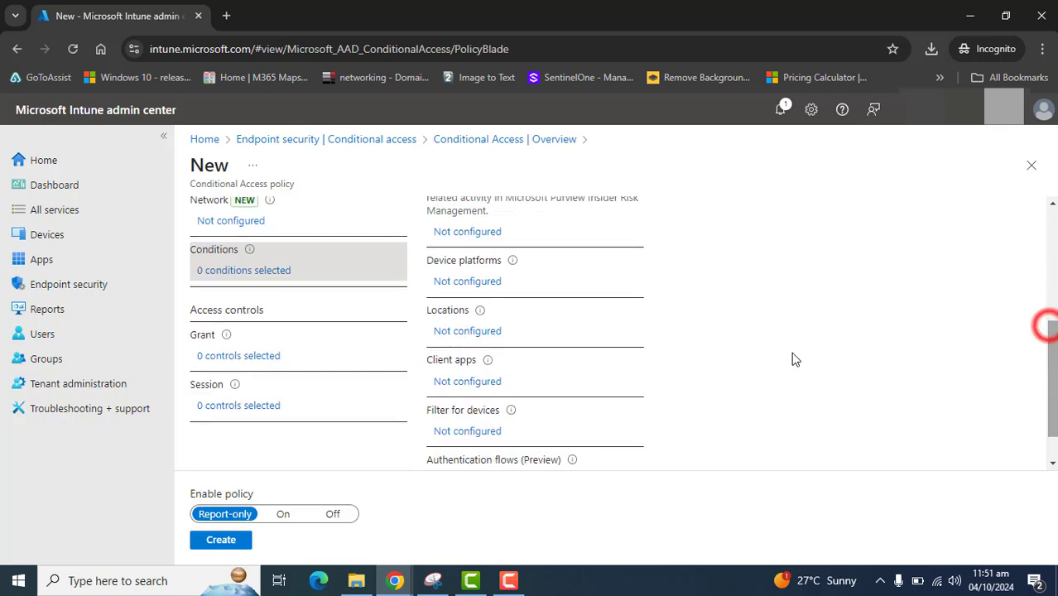
pyautogui.click(465, 331)
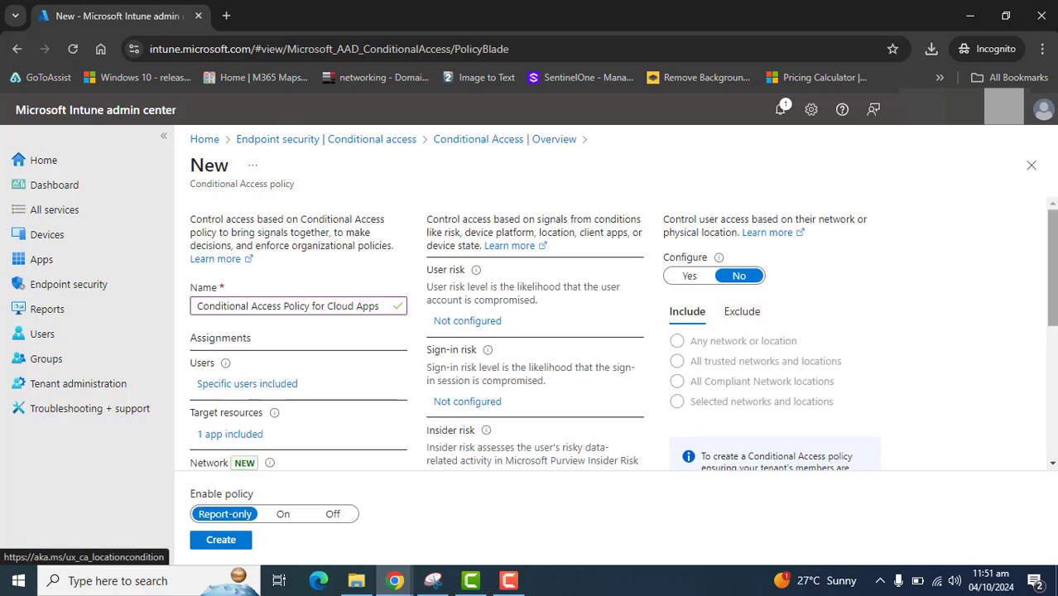
pyautogui.moveTo(1049, 244); pyautogui.dragTo(1049, 381)
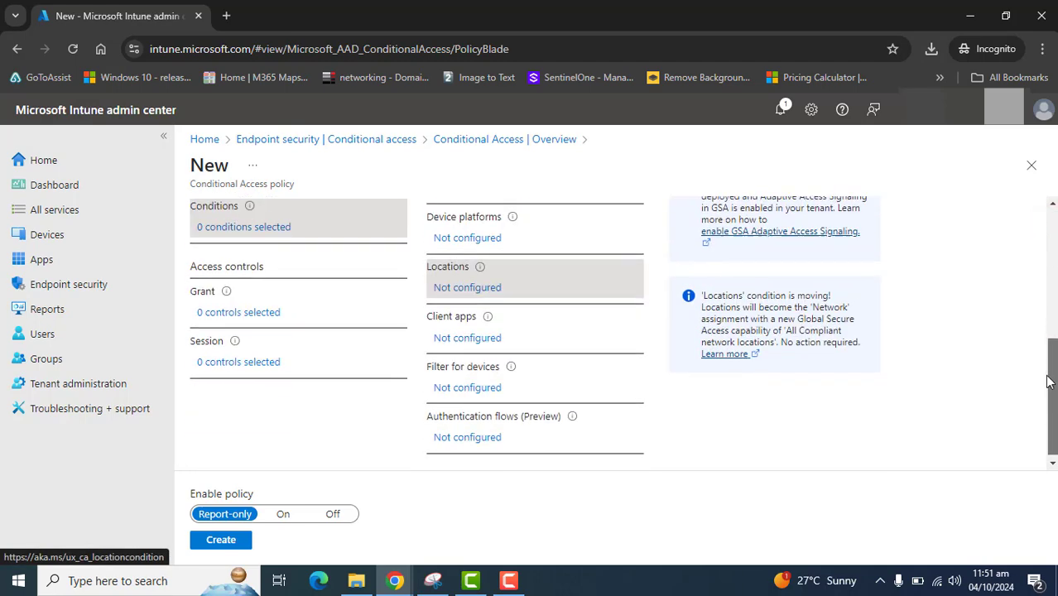
# - Enable the Client apps condition to review the modern and legacy authentication clients it covers, and close it without applying
pyautogui.click(451, 334)
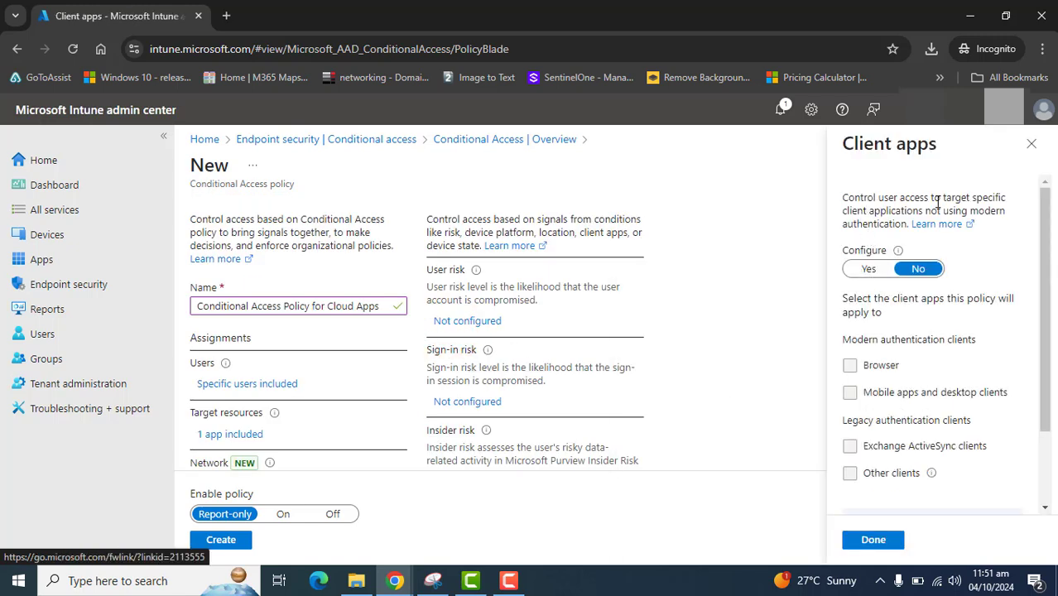
pyautogui.tripleClick(845, 198)
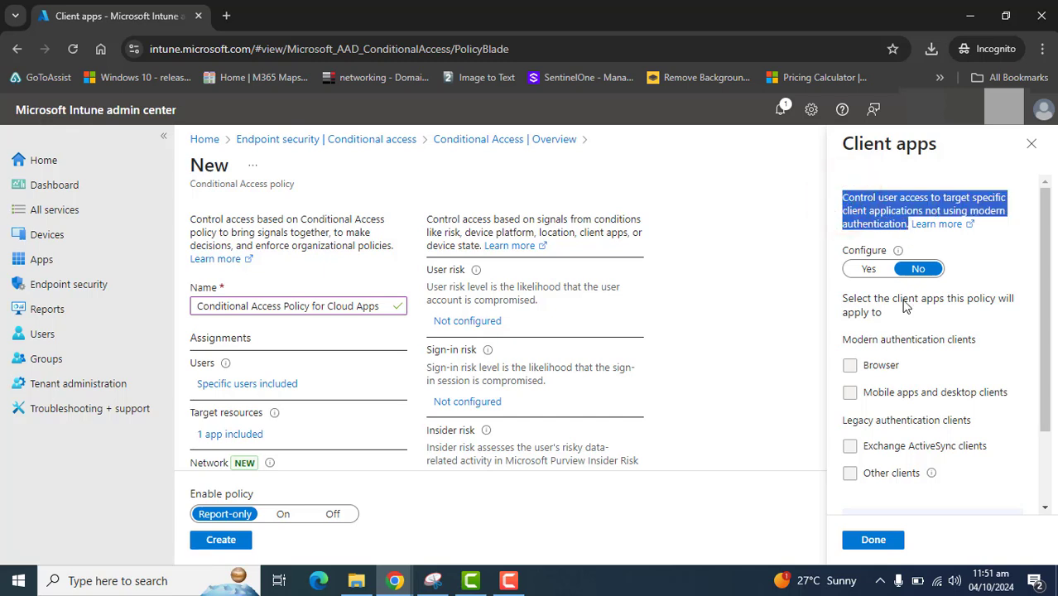
pyautogui.click(867, 269)
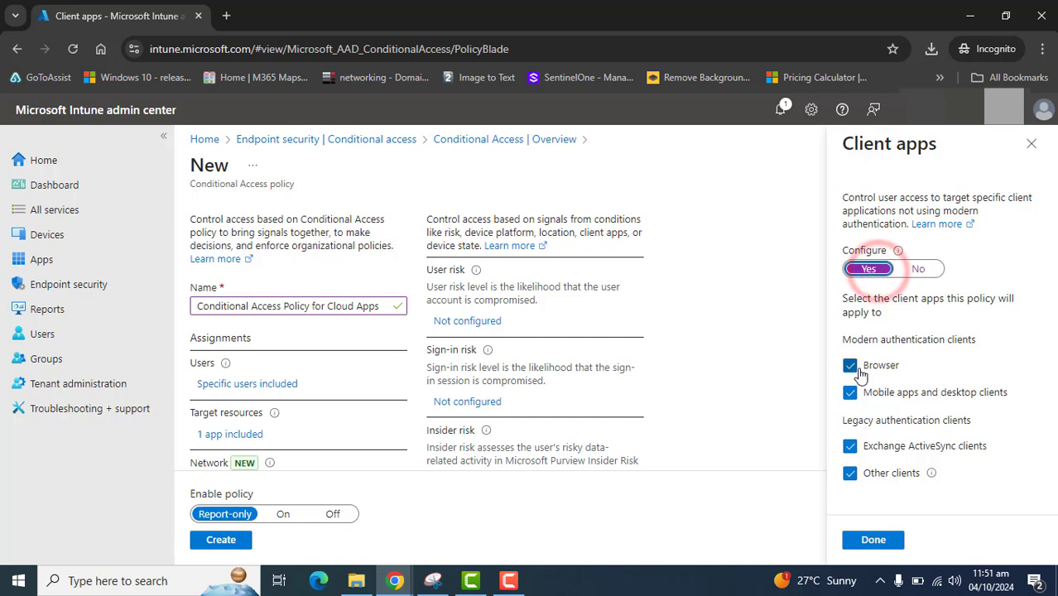
pyautogui.click(1030, 143)
pyautogui.click(596, 150)
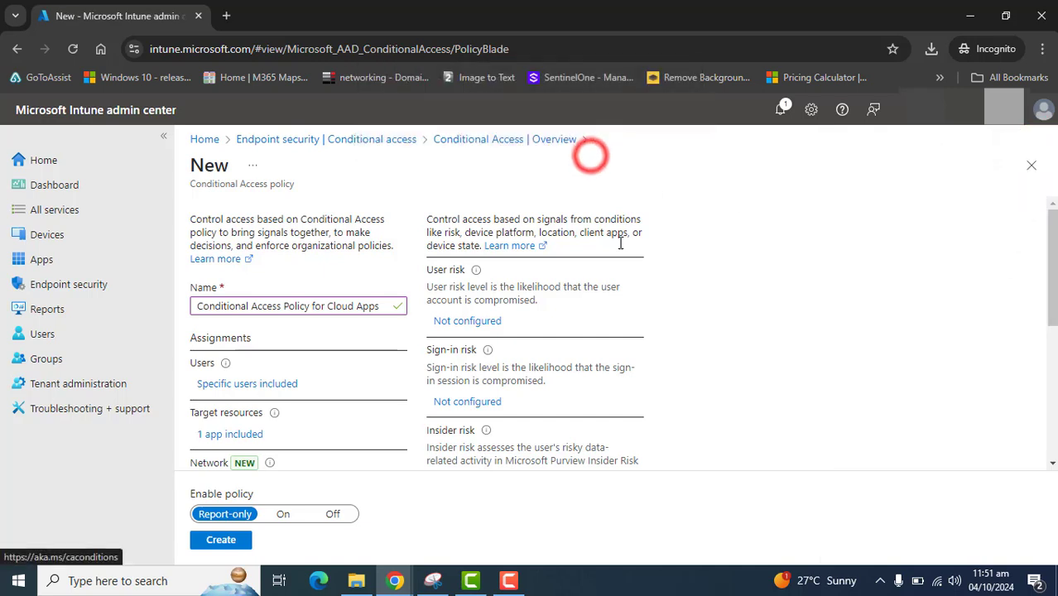
pyautogui.moveTo(1054, 271); pyautogui.dragTo(1032, 404)
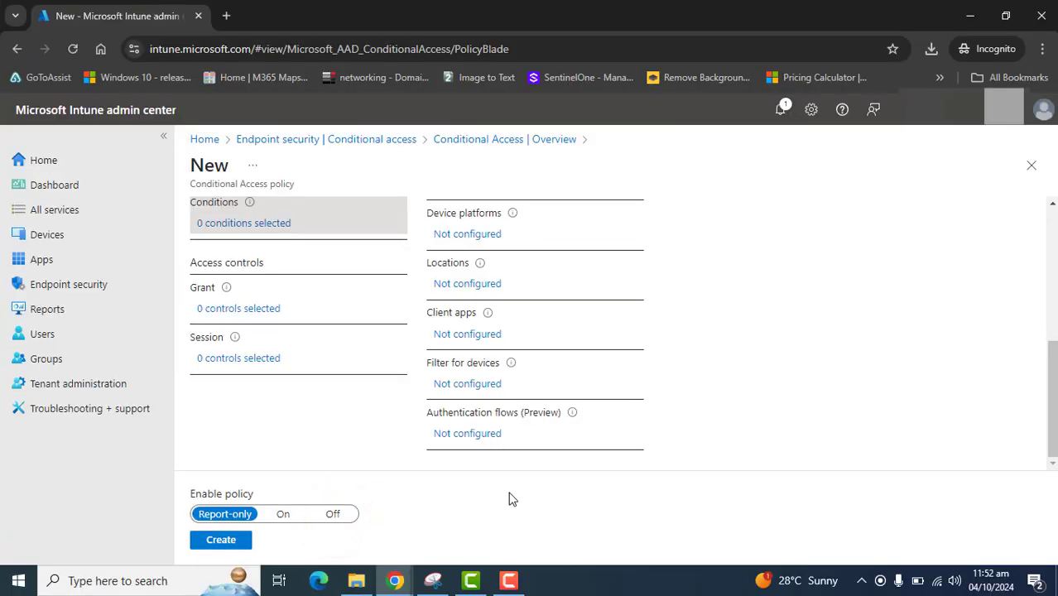
pyautogui.click(508, 581)
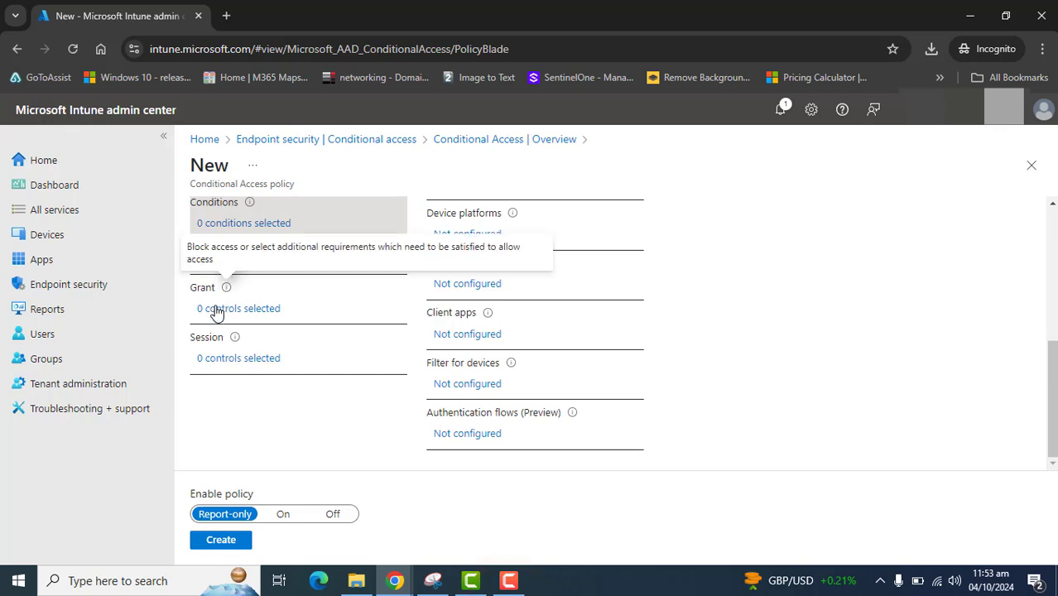
# - Open the policy's Grant controls, keep Grant access selected and require the device to be marked as compliant
pyautogui.click(215, 309)
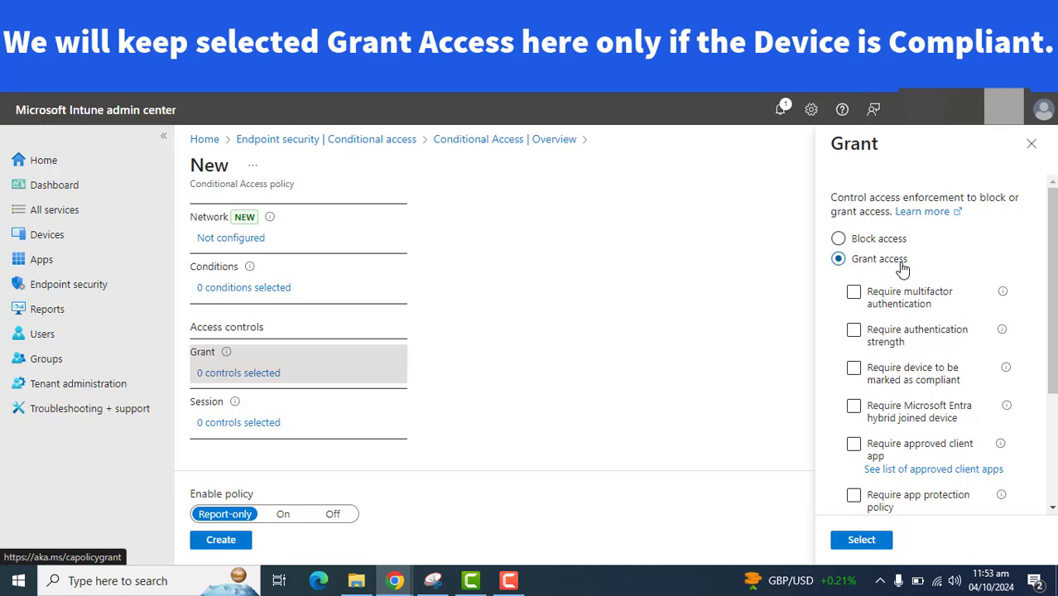
pyautogui.click(840, 261)
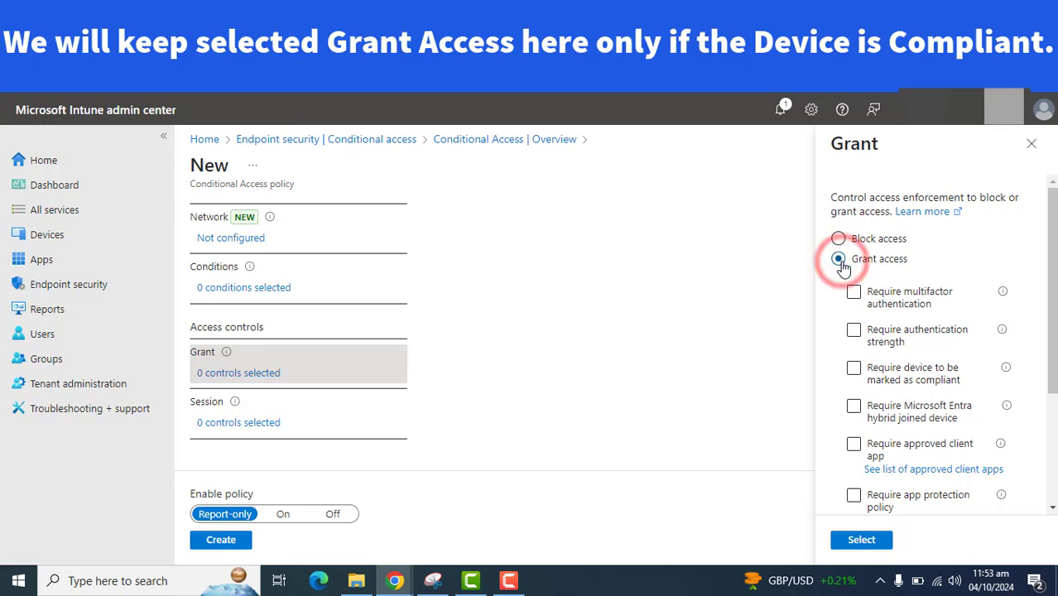
pyautogui.moveTo(1052, 263); pyautogui.dragTo(1053, 336)
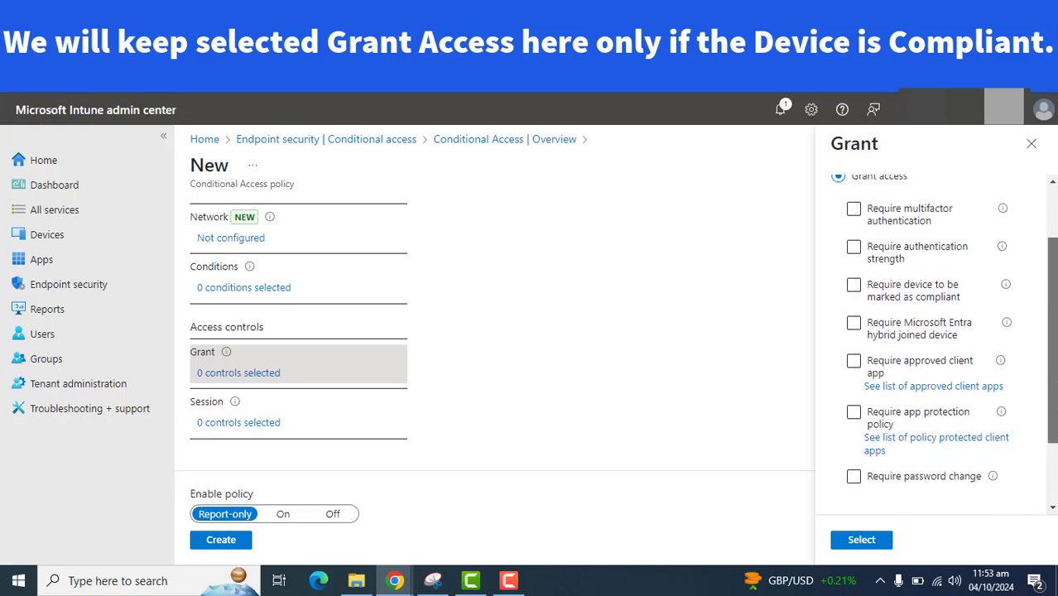
pyautogui.click(940, 295)
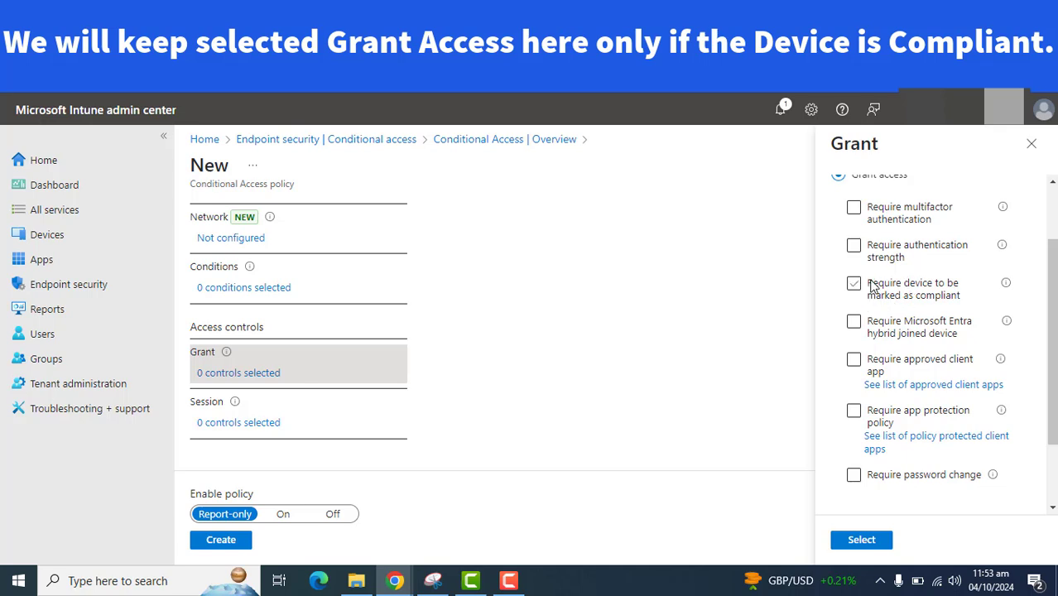
pyautogui.moveTo(871, 285); pyautogui.dragTo(957, 293)
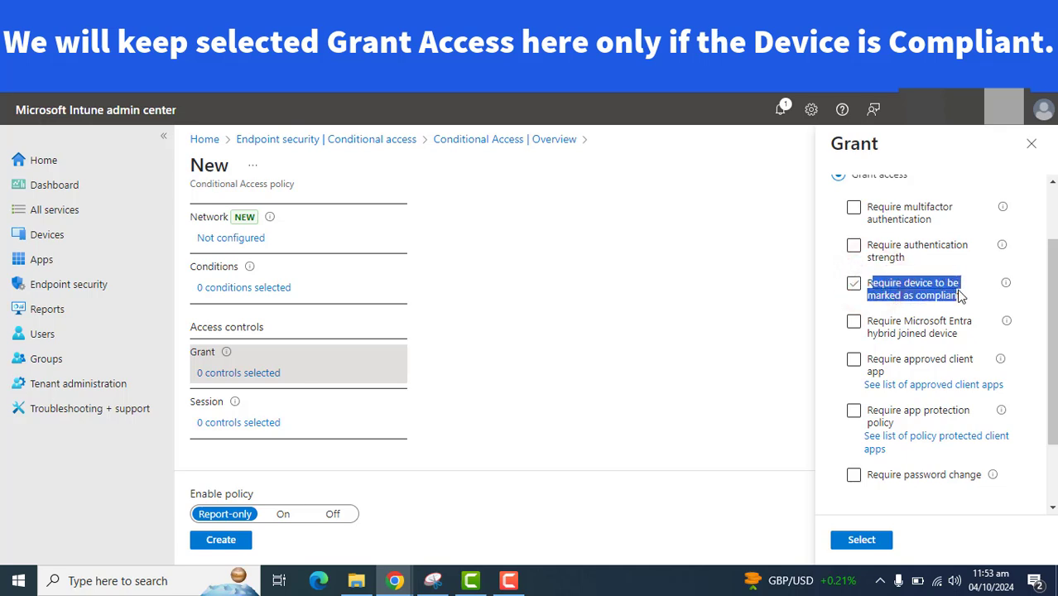
pyautogui.click(853, 286)
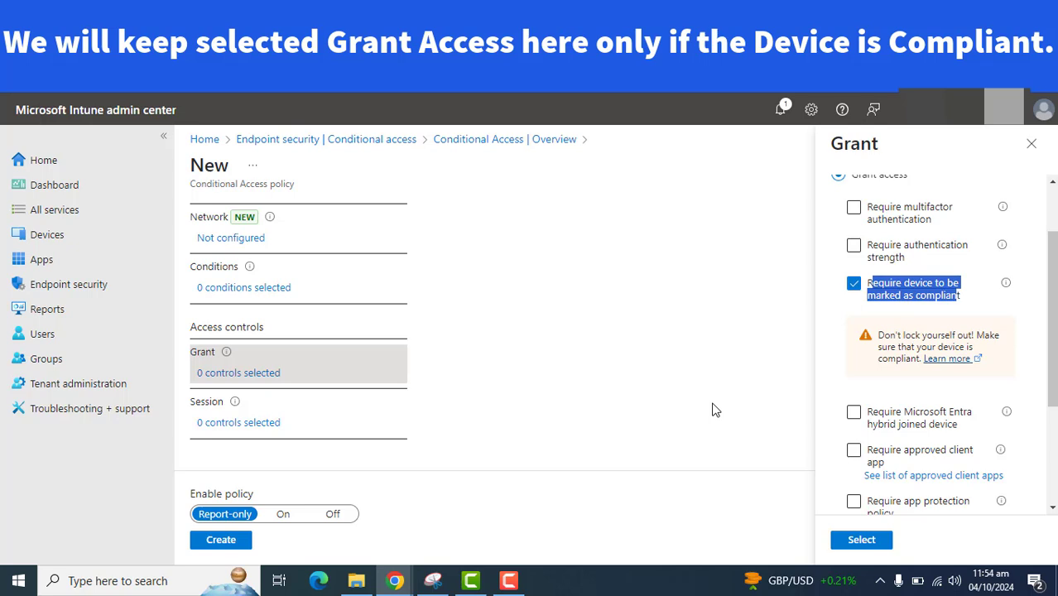
# - Read the lockout warning under the compliant device requirement and apply the grant controls to the policy
pyautogui.click(830, 328)
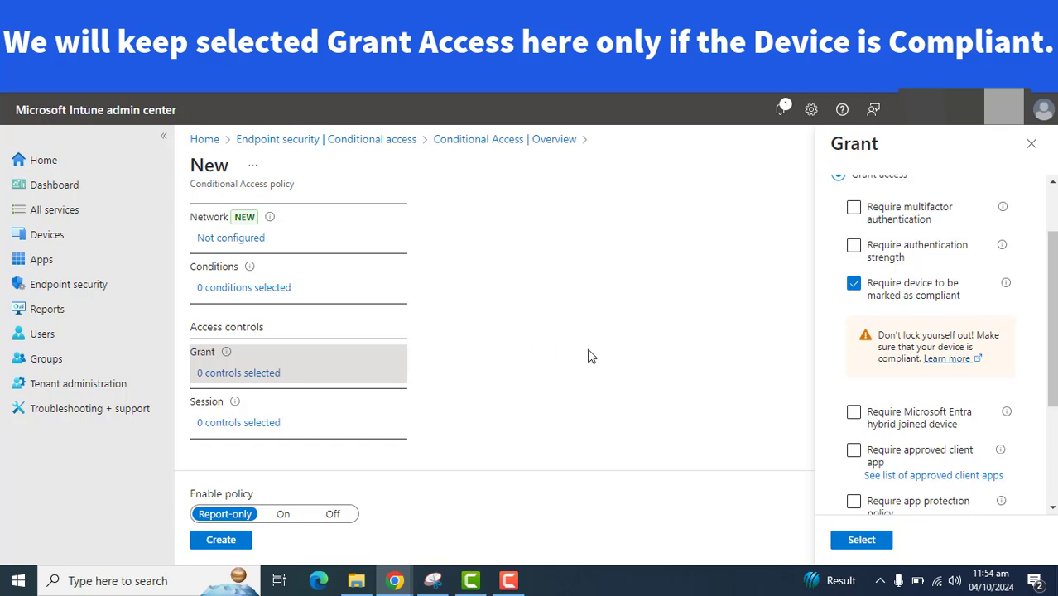
pyautogui.moveTo(869, 289); pyautogui.dragTo(985, 302)
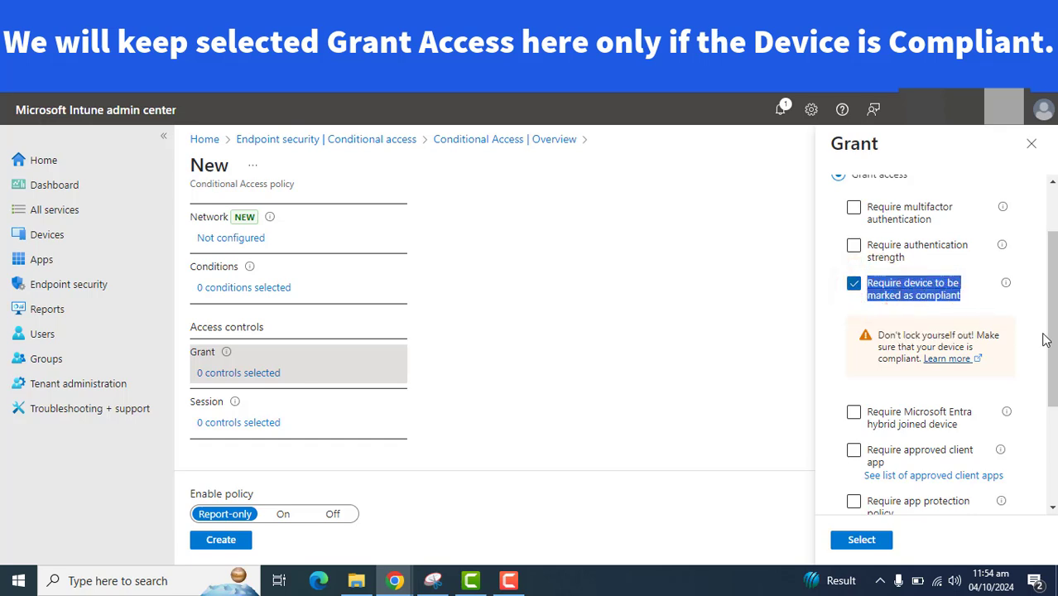
pyautogui.moveTo(880, 334); pyautogui.dragTo(919, 359)
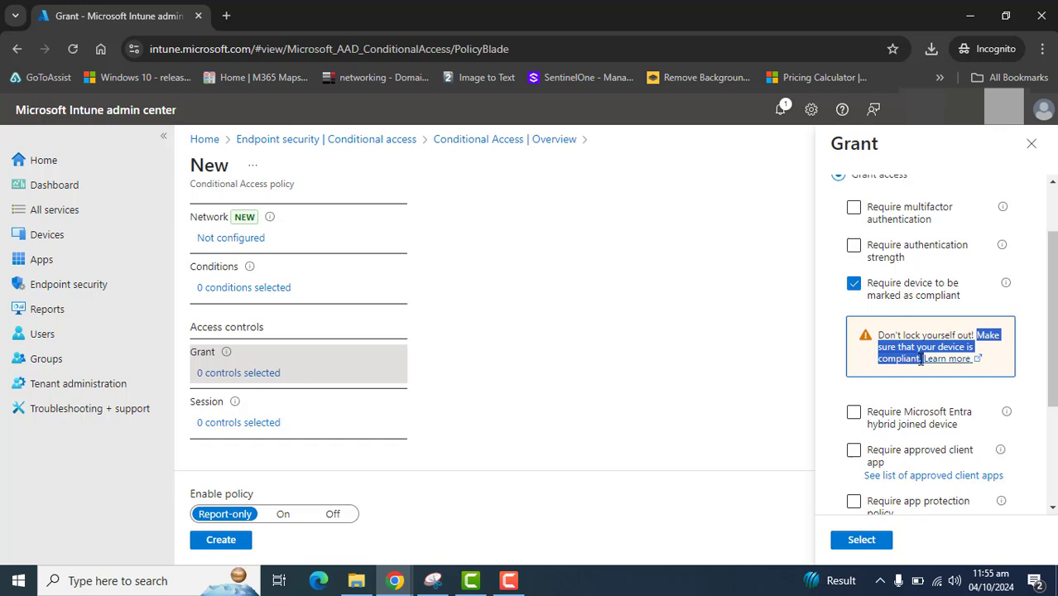
pyautogui.click(1049, 352)
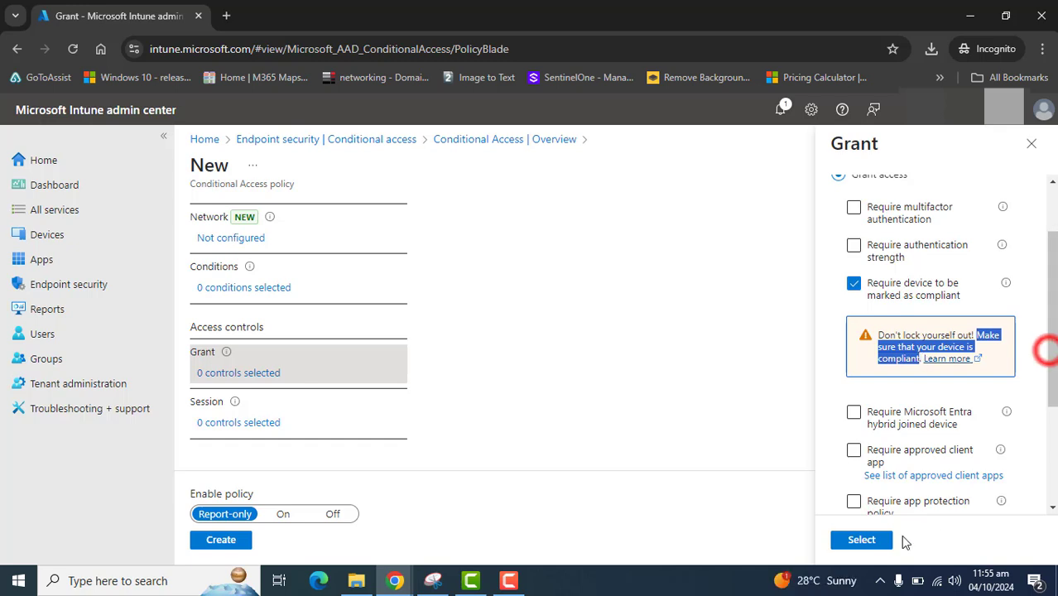
pyautogui.click(861, 540)
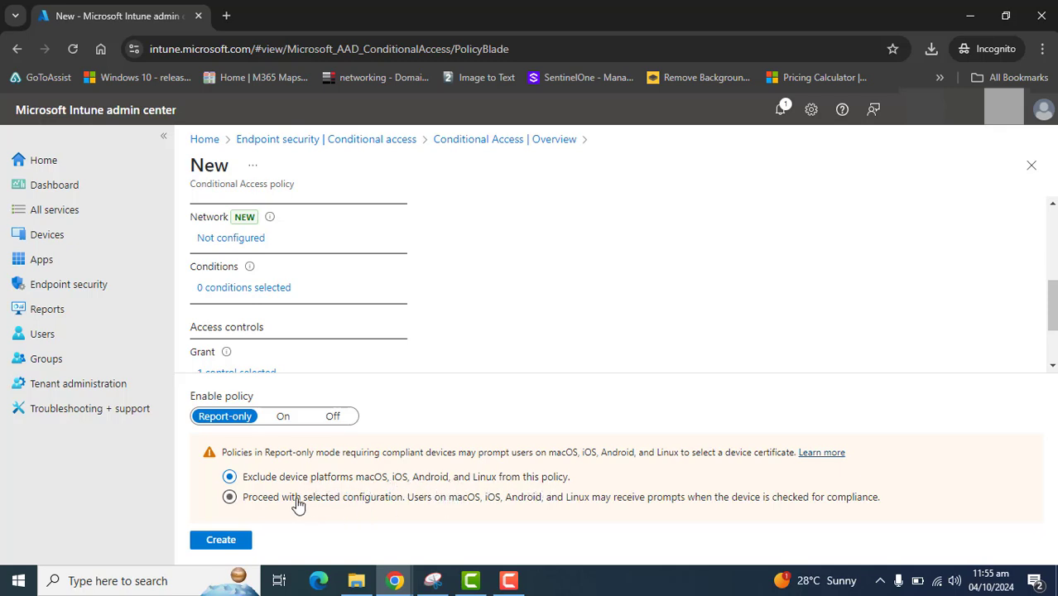
# - Choose to proceed with the selected configuration for all device platforms, set Enable policy to On and create the policy
pyautogui.click(230, 498)
pyautogui.click(281, 420)
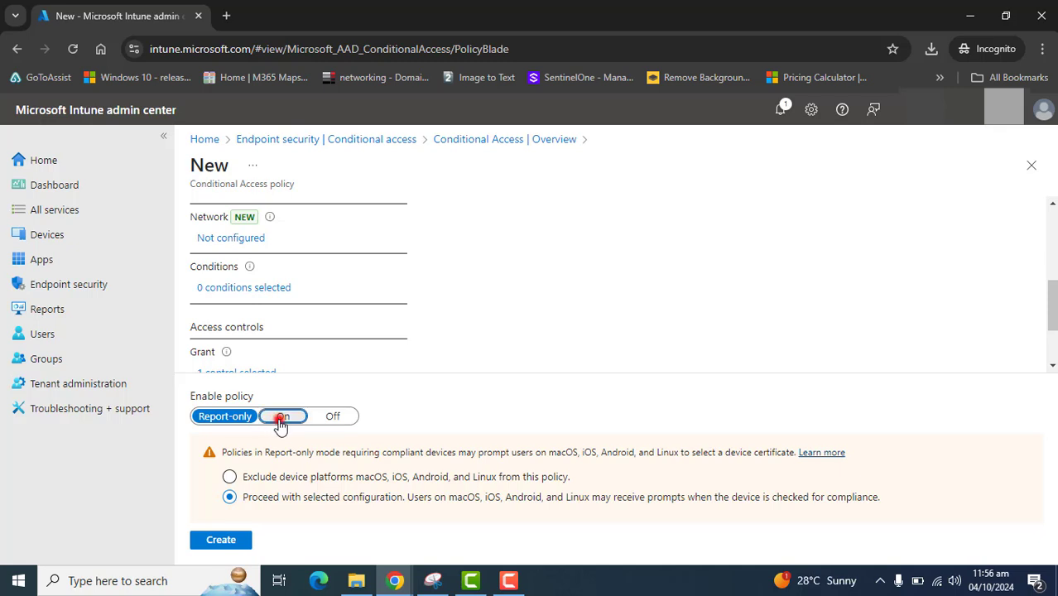
pyautogui.click(221, 539)
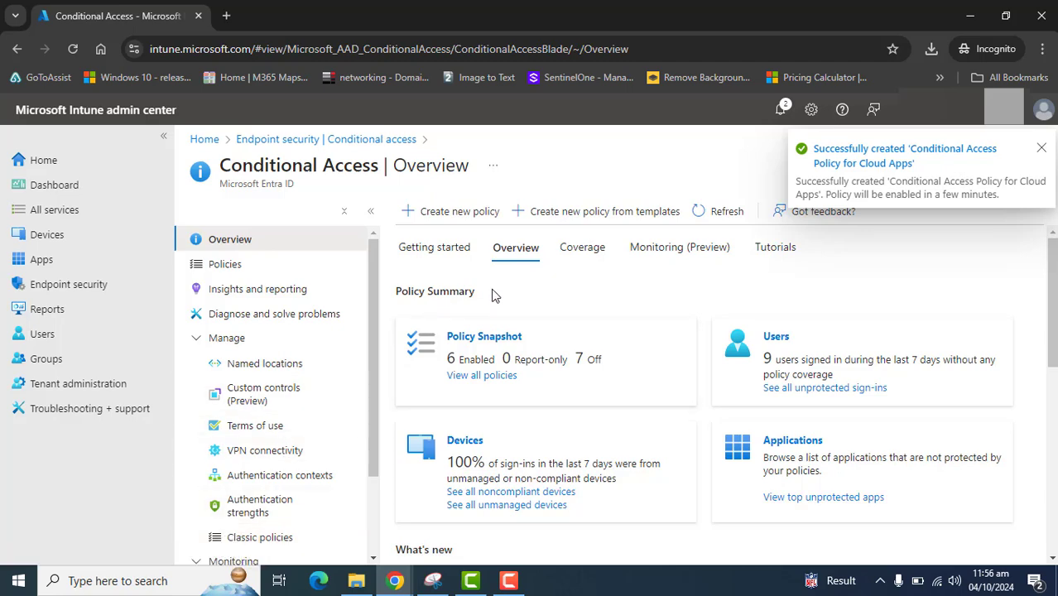
# - Show the list of Conditional Access policies, look through it and open a policy's details
pyautogui.moveTo(1051, 301); pyautogui.dragTo(1050, 224)
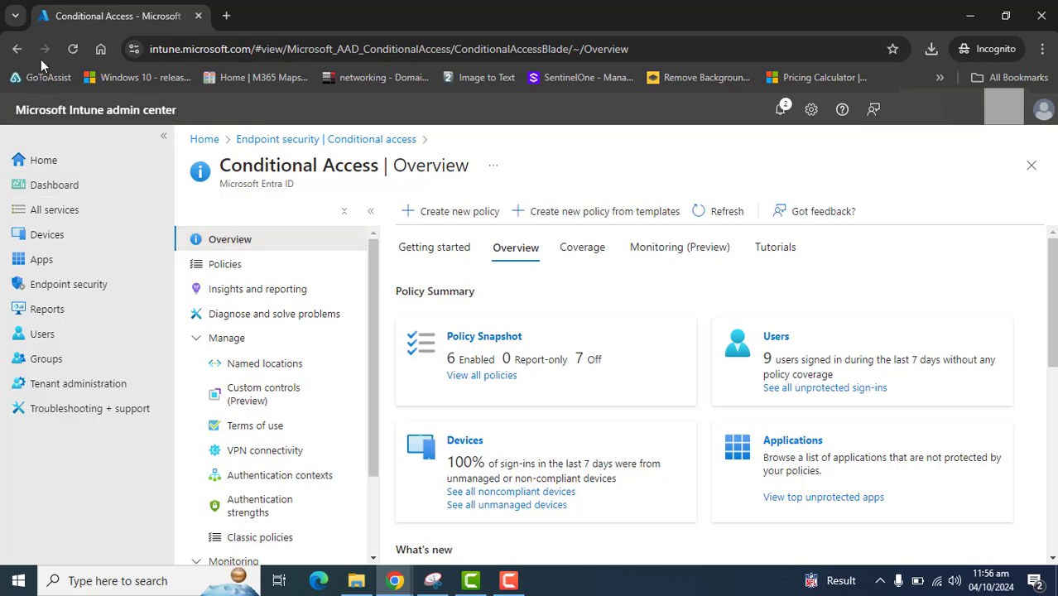
pyautogui.click(225, 263)
pyautogui.moveTo(1052, 323); pyautogui.dragTo(1035, 367)
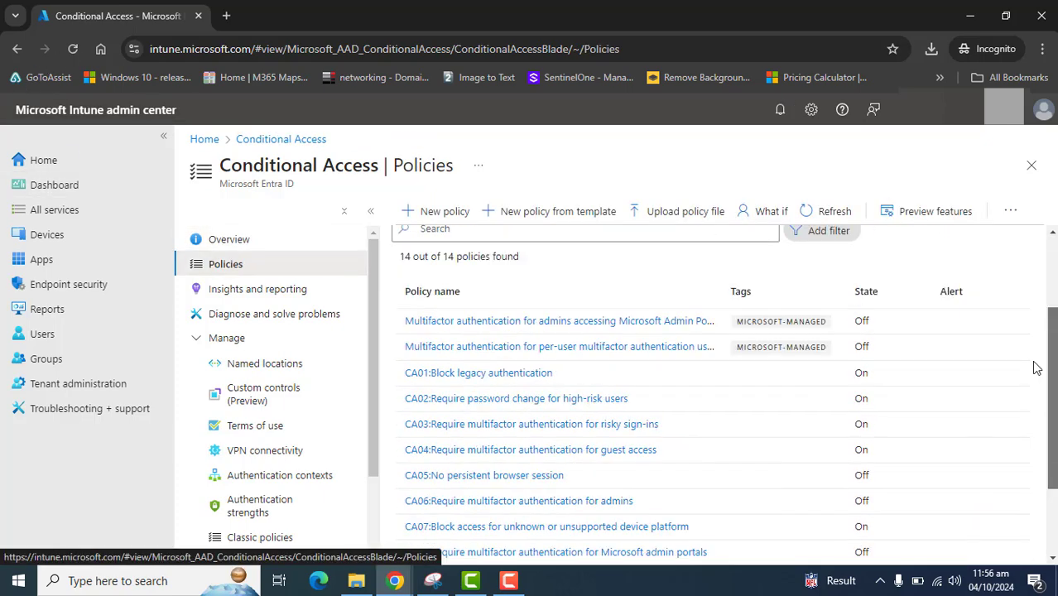
pyautogui.scroll(-2, 1032, 366)
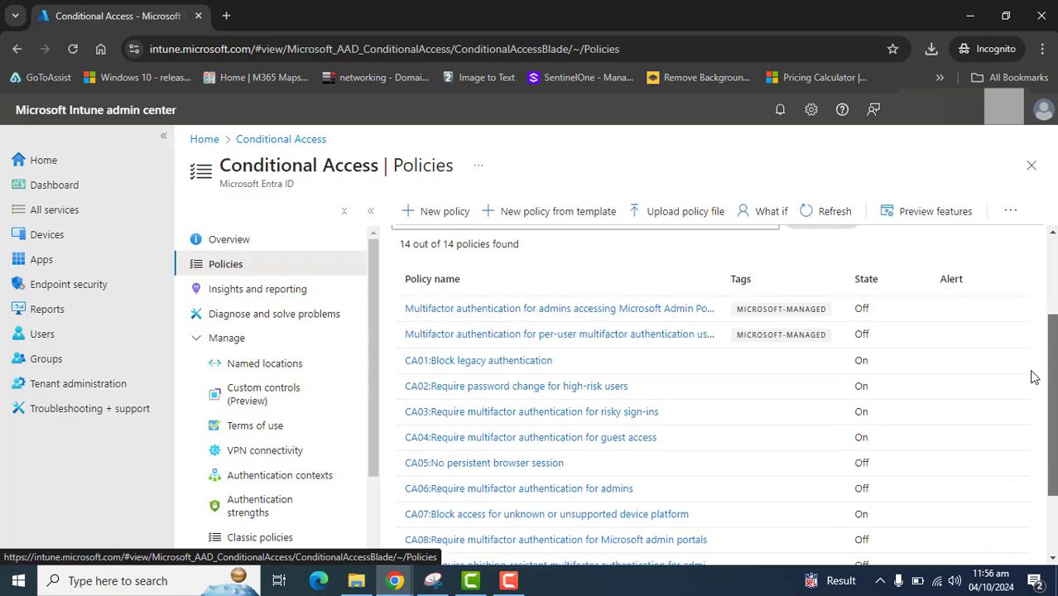
pyautogui.click(494, 499)
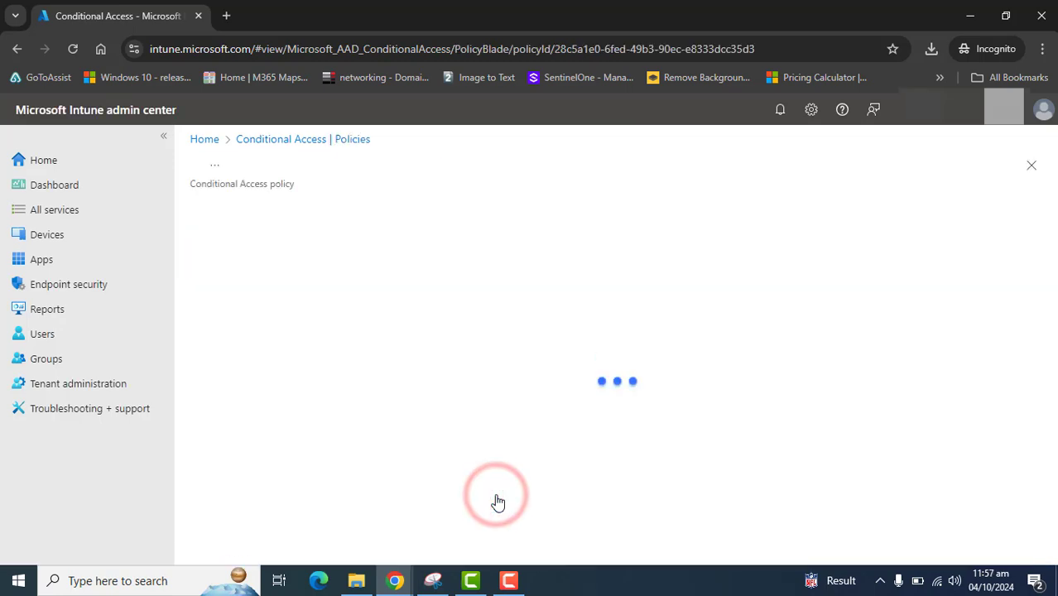
# - Switch to the Snipping Tool capture and circle the "Get access to this resource" message with the pen, keeping it in view
pyautogui.click(970, 15)
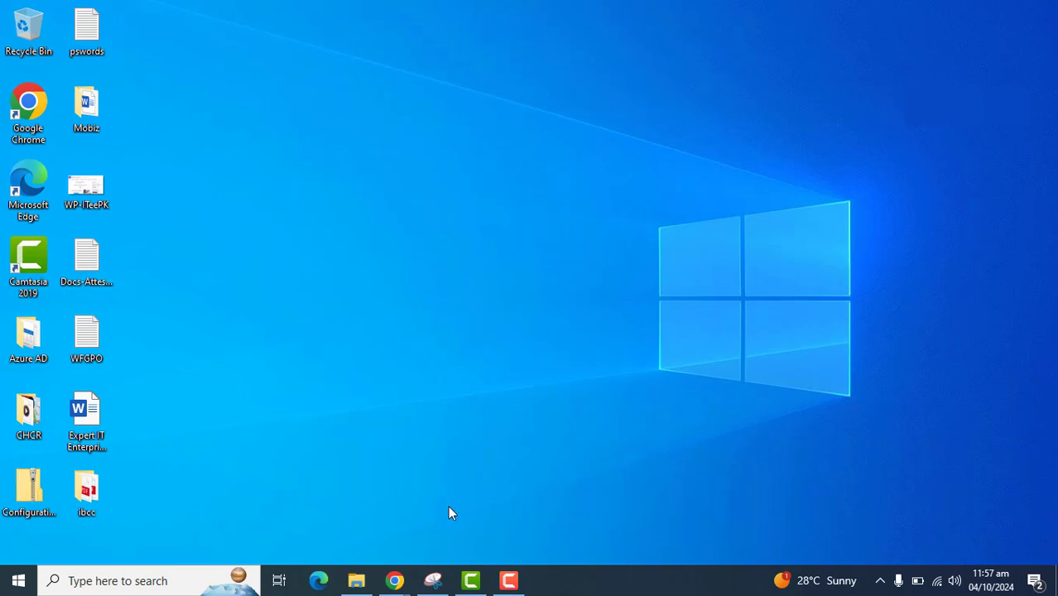
pyautogui.click(433, 580)
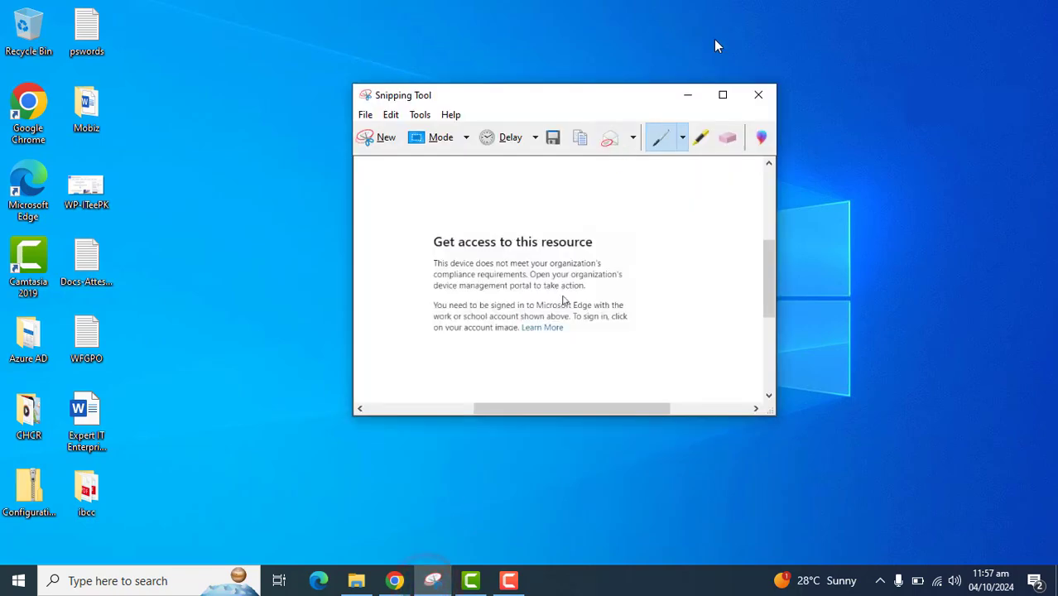
pyautogui.click(723, 94)
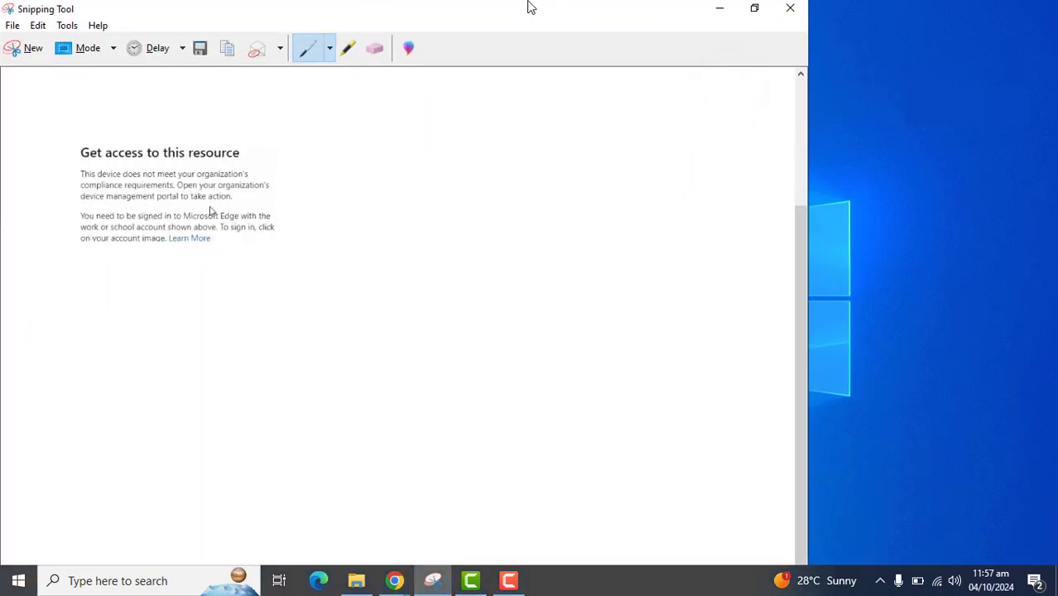
pyautogui.moveTo(530, 6); pyautogui.dragTo(501, 111)
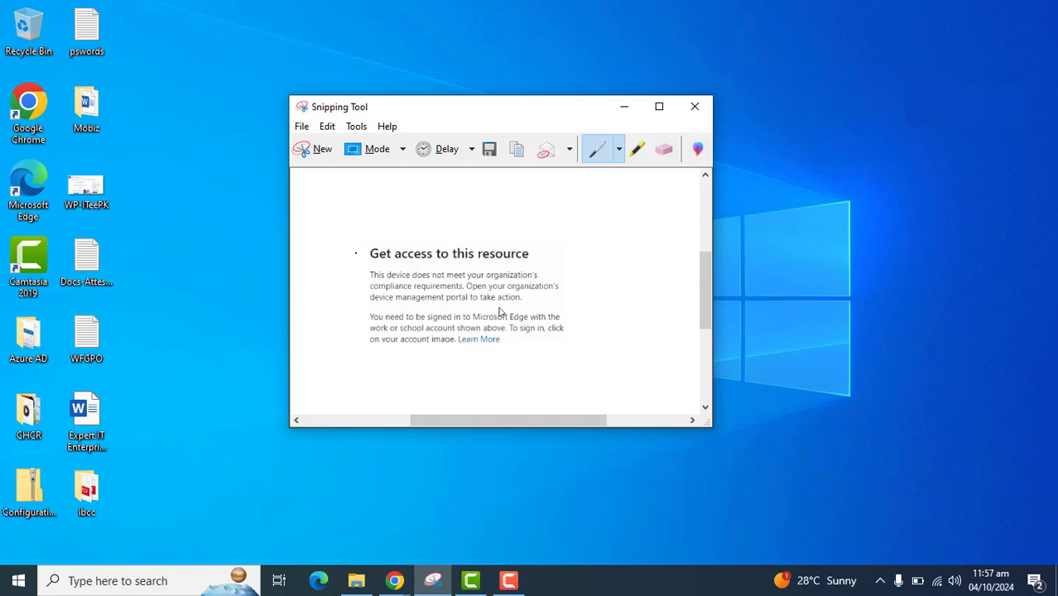
pyautogui.moveTo(355, 253)
pyautogui.mouseDown()
pyautogui.moveTo(383, 203)
pyautogui.moveTo(602, 354)
pyautogui.moveTo(343, 353)
pyautogui.moveTo(362, 237)
pyautogui.mouseUp()
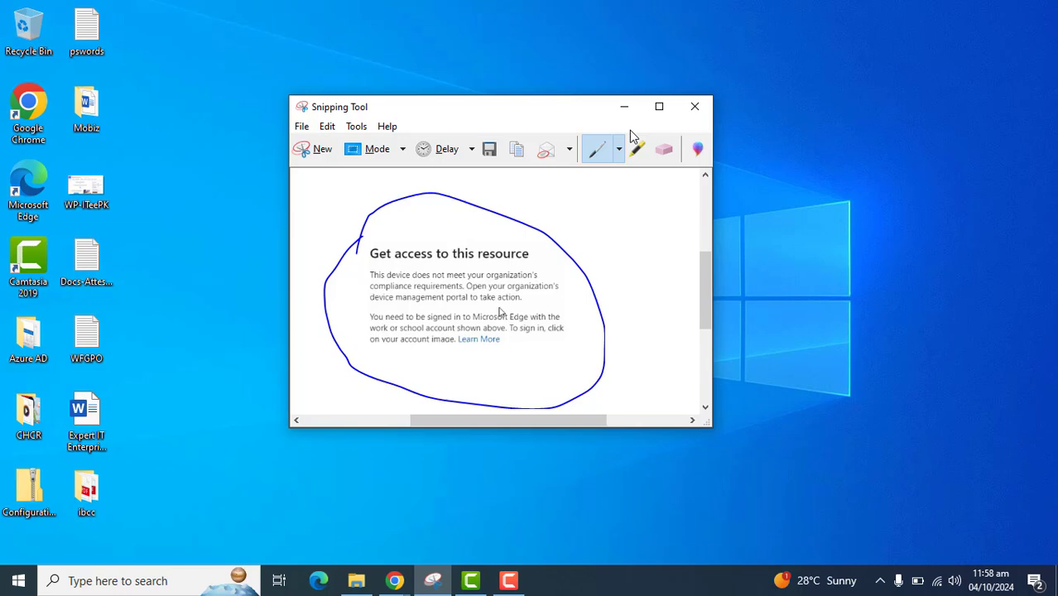
pyautogui.click(660, 106)
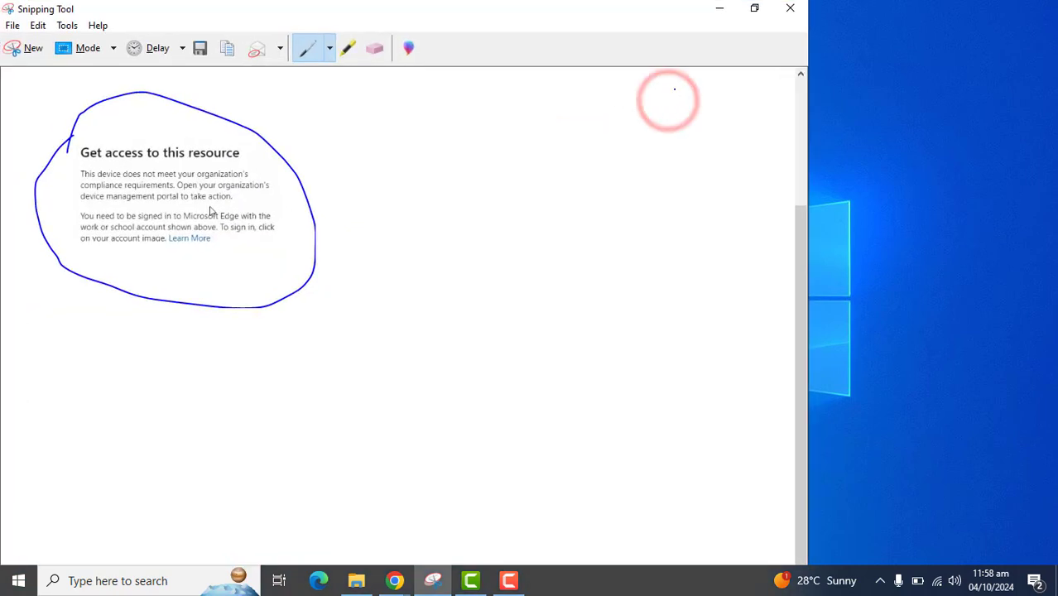
pyautogui.click(754, 8)
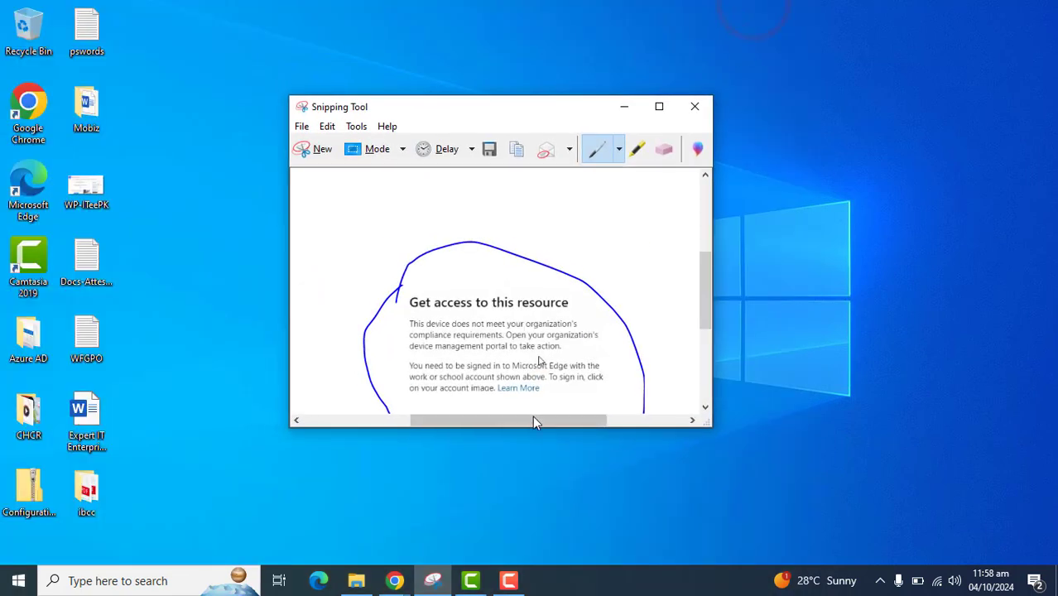
pyautogui.moveTo(703, 308); pyautogui.dragTo(708, 340)
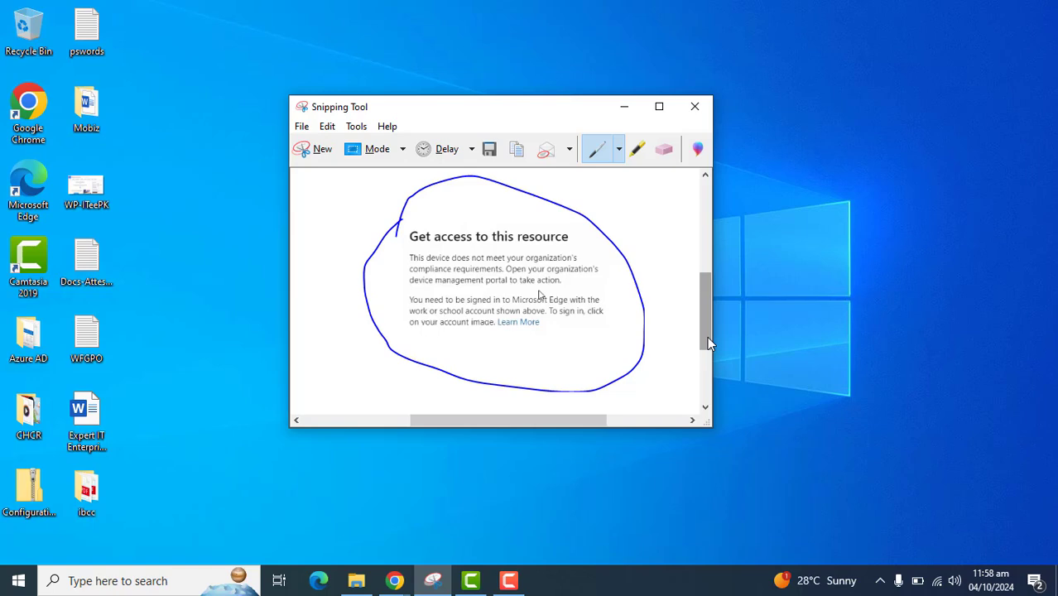
pyautogui.click(508, 579)
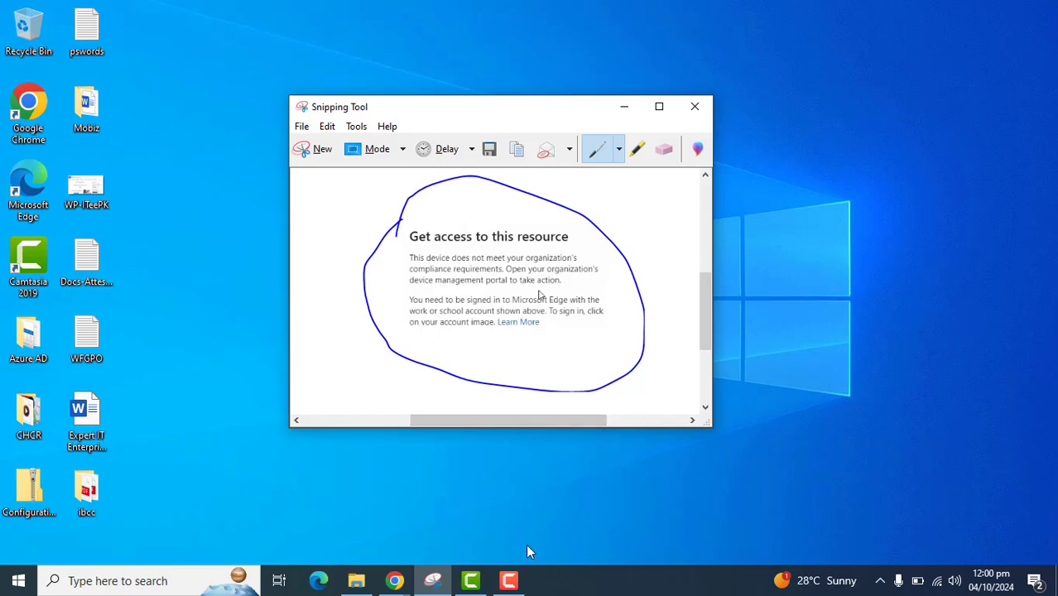
pyautogui.click(516, 582)
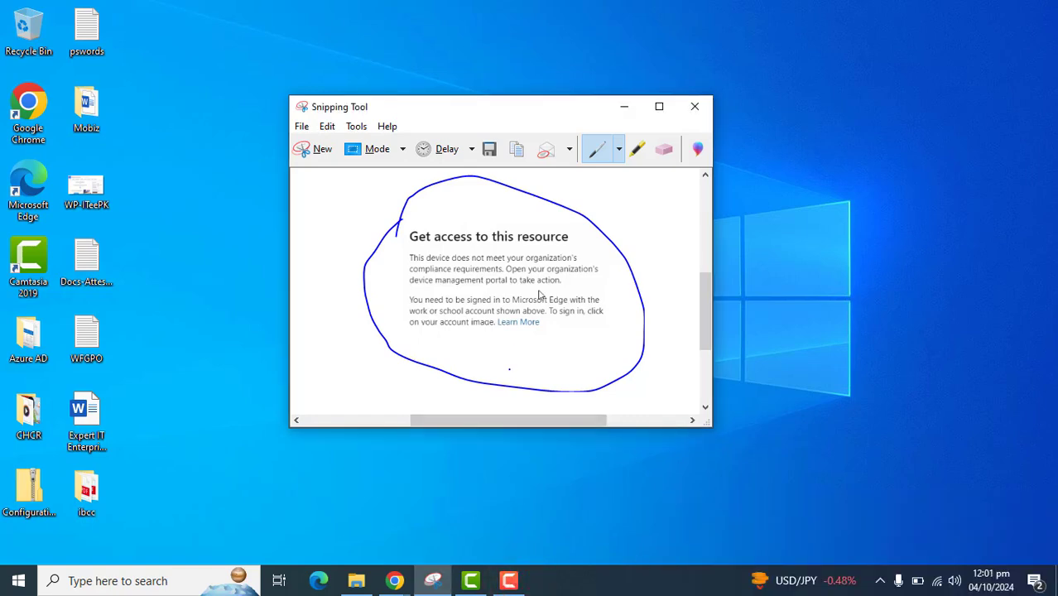